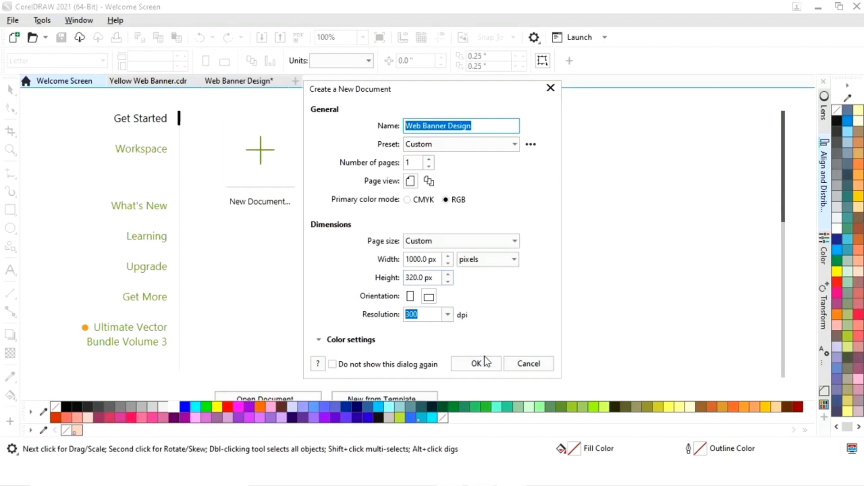
Confirm the new Web Banner Design document at 1000 × 320 px in RGB.
left_click(476, 364)
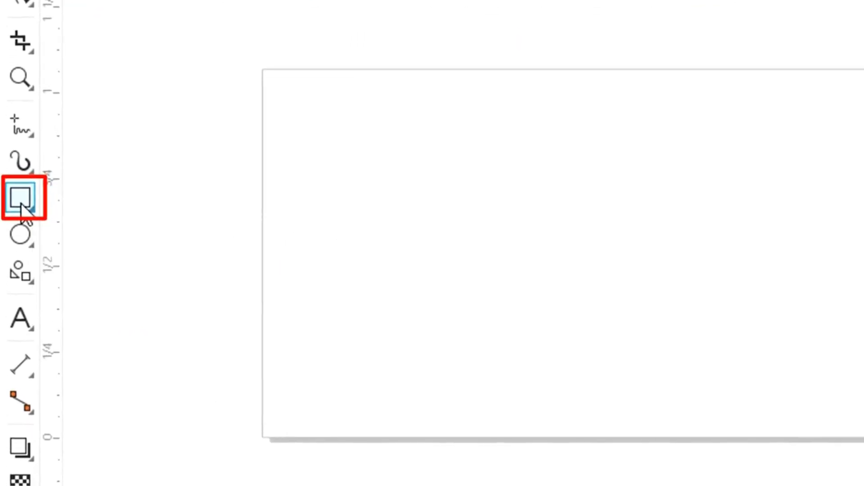
Draw a rectangle and size it to 1000 × 320 px.
left_click_drag(397, 135, 863, 338)
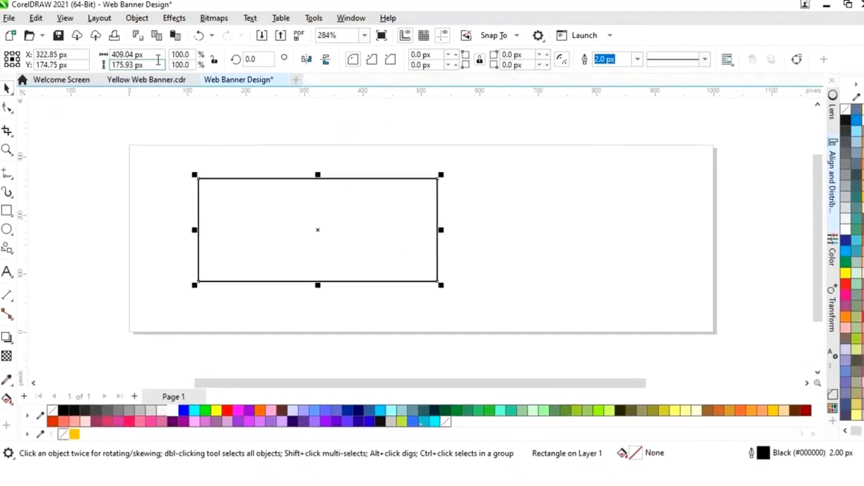
left_click(135, 55)
type("1000")
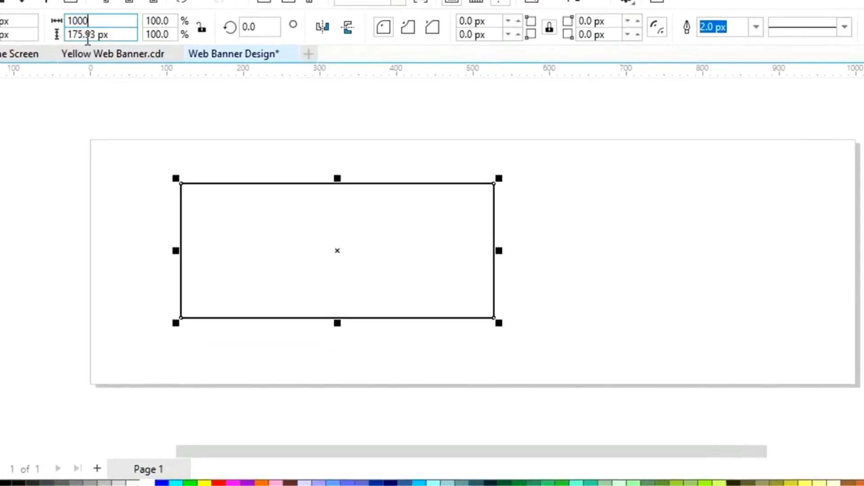
key("Tab")
type("32")
key("Return")
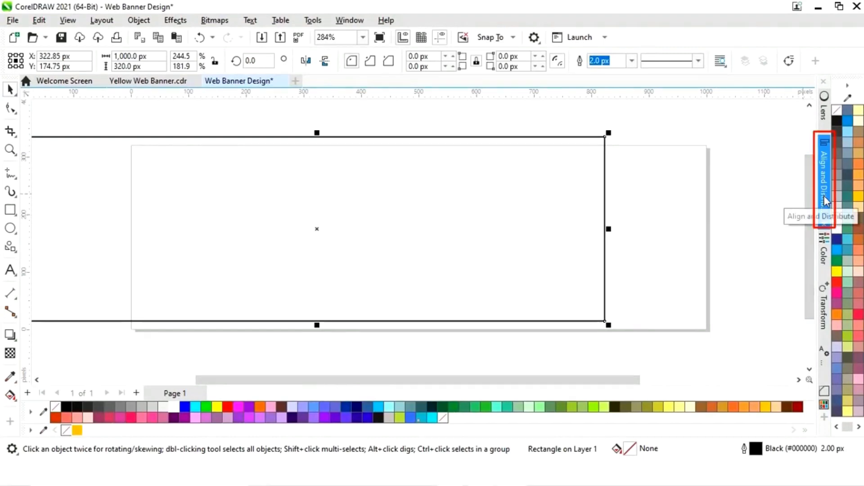
Centre the rectangle on the page and fill it yellow-orange.
left_click(824, 198)
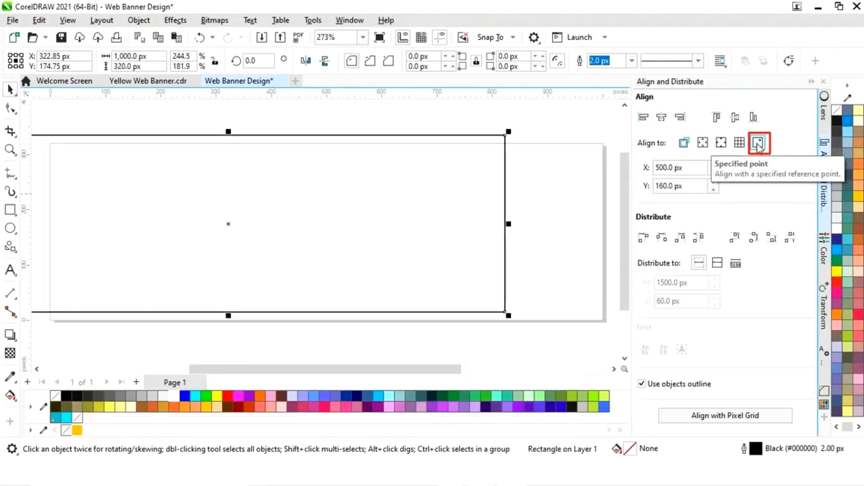
left_click(661, 116)
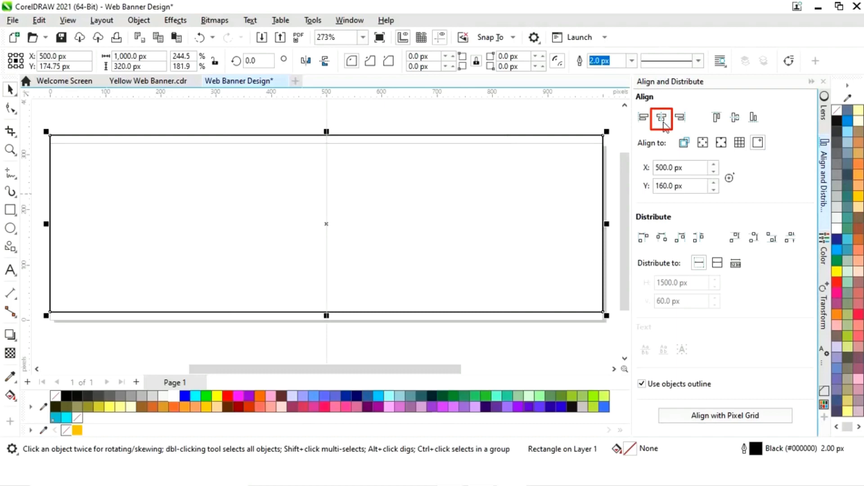
left_click(735, 117)
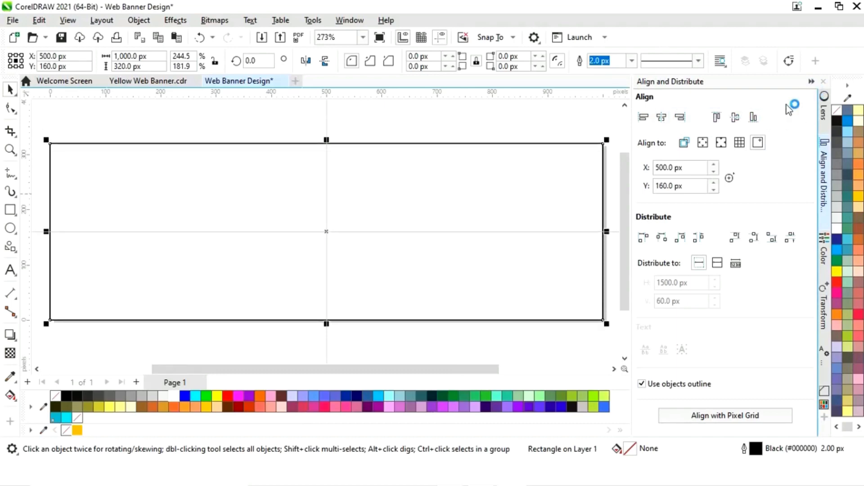
left_click(811, 82)
left_click(716, 181)
left_click(536, 241)
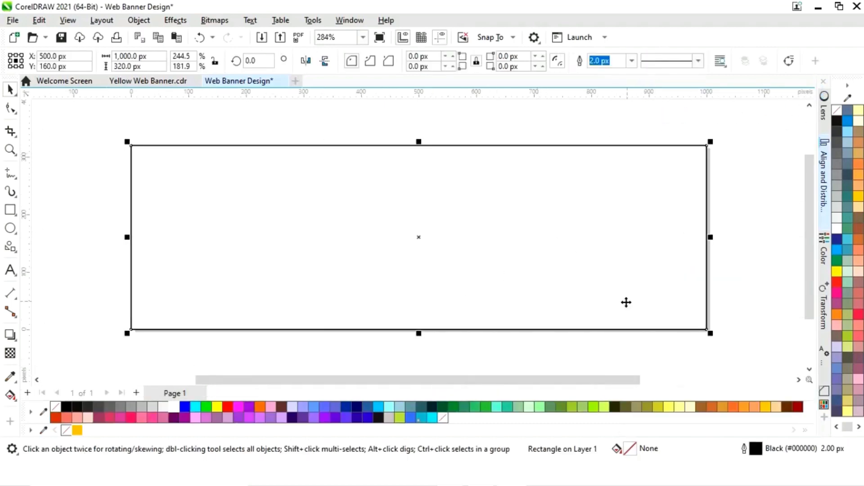
left_click(77, 431)
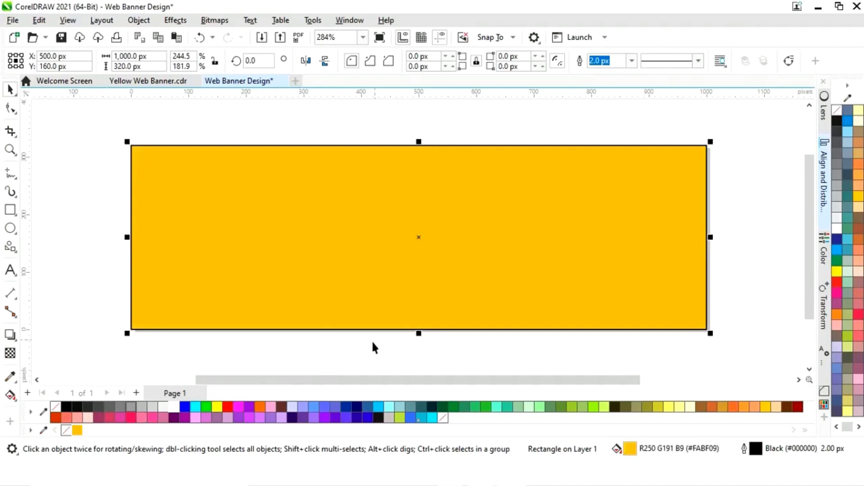
Bring the sofa photo onto the banner near its top-right corner.
key("shift+F4")
left_click(387, 366)
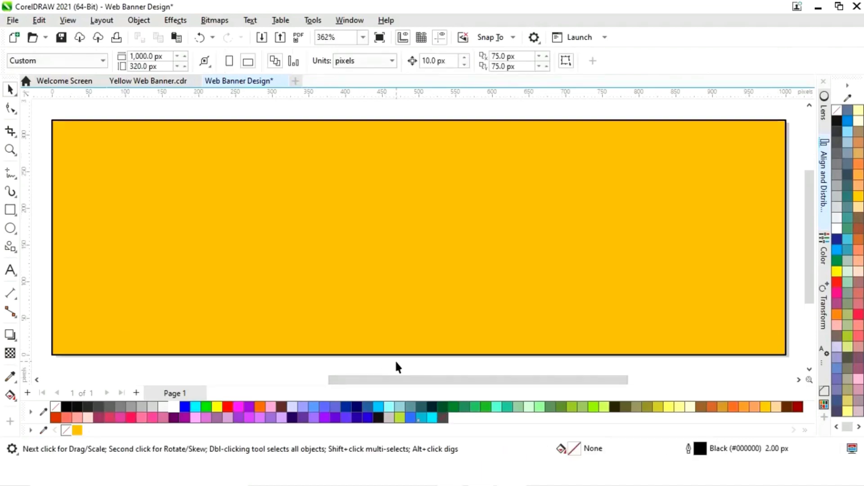
left_click_drag(456, 378, 194, 380)
left_click_drag(247, 272, 617, 312)
scroll(619, 315, "down", 2)
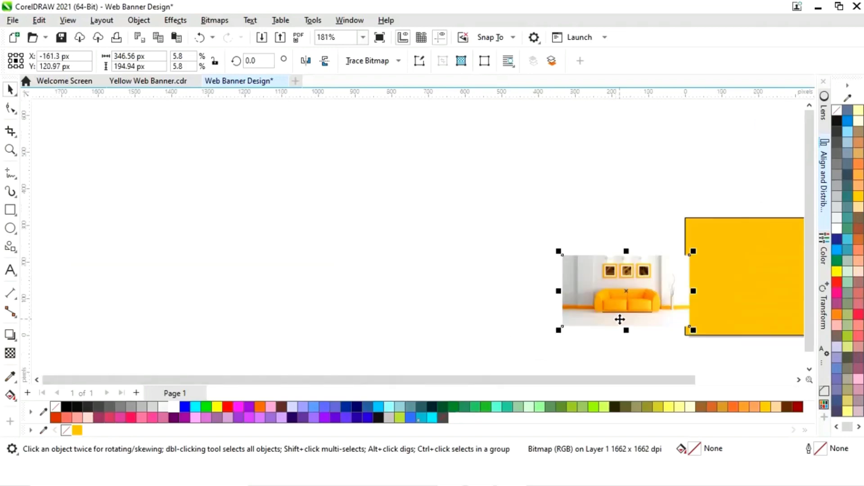
scroll(553, 184, "right", 5)
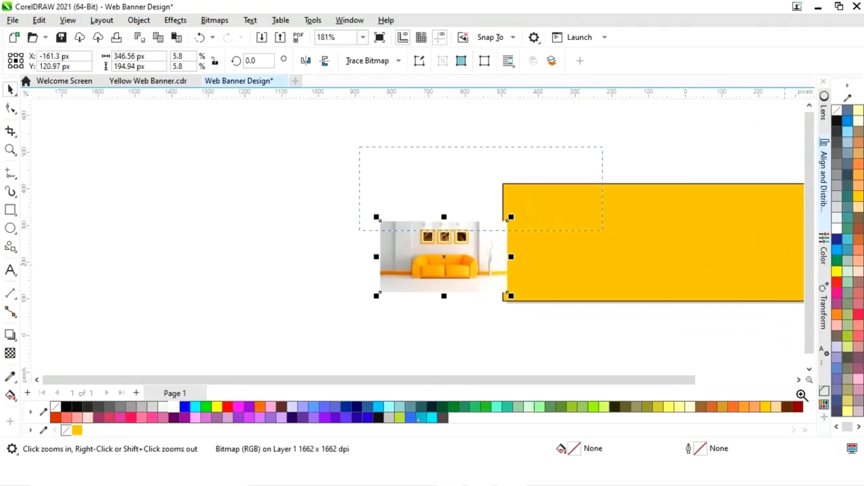
left_click_drag(861, 278, 725, 305)
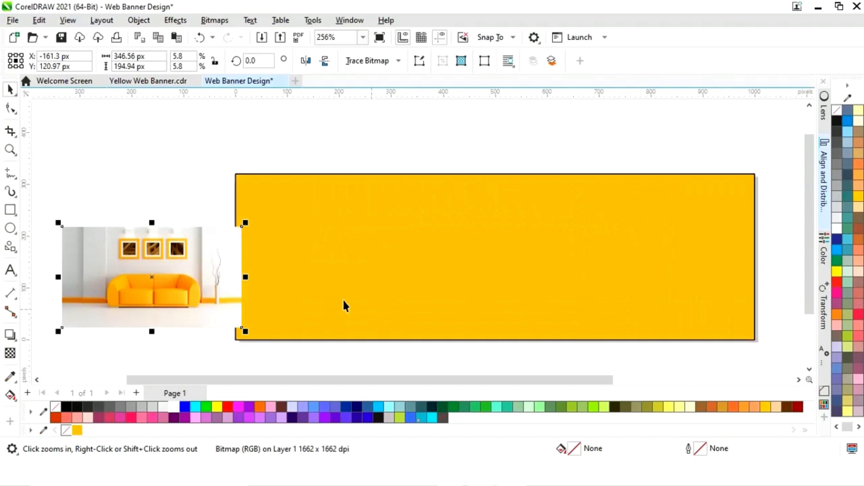
key("space")
left_click_drag(96, 279, 580, 270)
left_click_drag(712, 235, 724, 210)
Align the photo's top and right with the rectangle and enlarge it to full height.
left_click(517, 268, "shift")
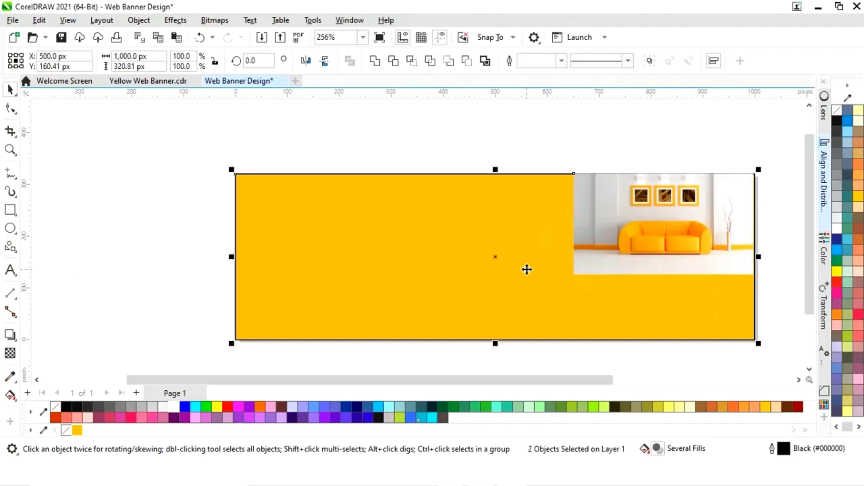
key("t")
key("r")
left_click(613, 241)
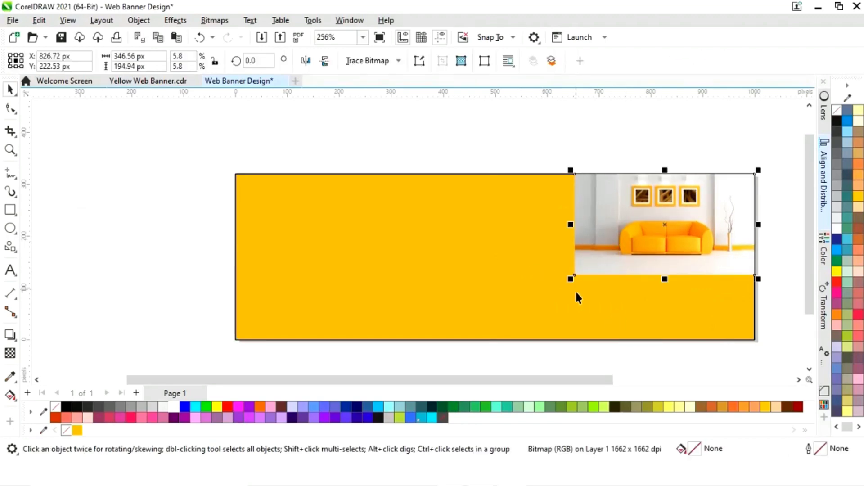
left_click_drag(570, 279, 459, 347)
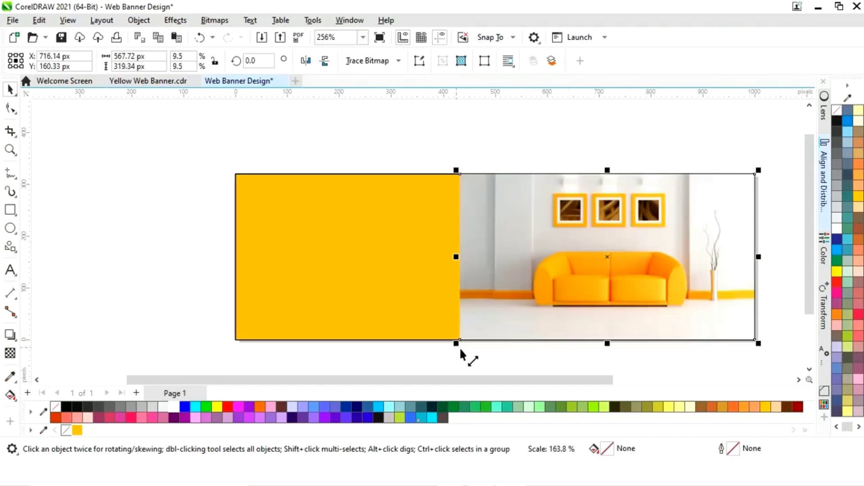
Narrow the yellow rectangle to about 607 px wide.
left_click(546, 353)
key("shift+F4")
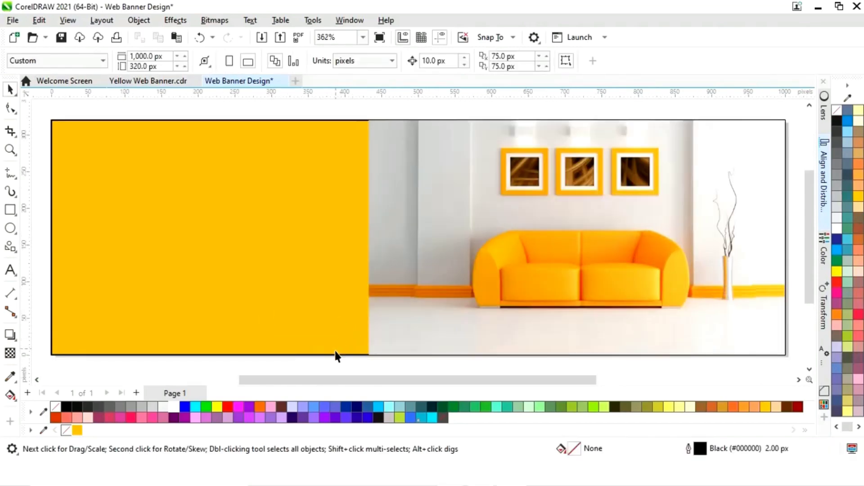
left_click(264, 311)
left_click_drag(789, 237, 499, 237)
Convert the rectangle to curves and slant its right edge by moving the bottom-right node left.
right_click(435, 237)
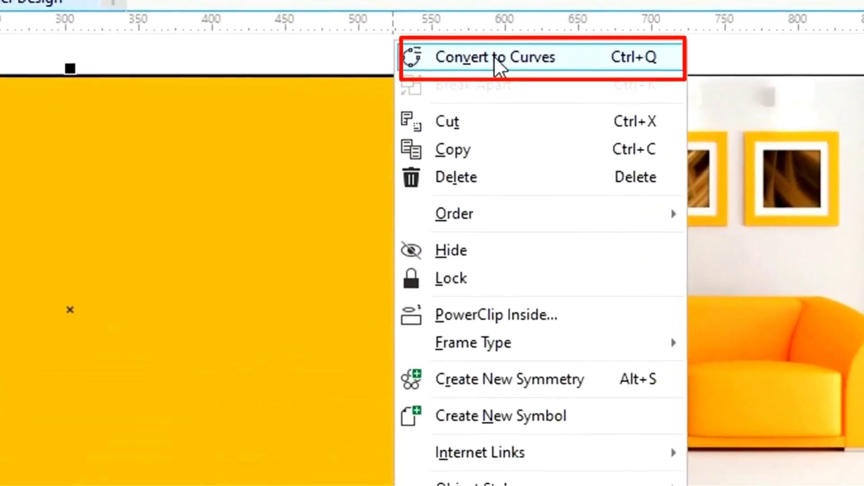
left_click(495, 57)
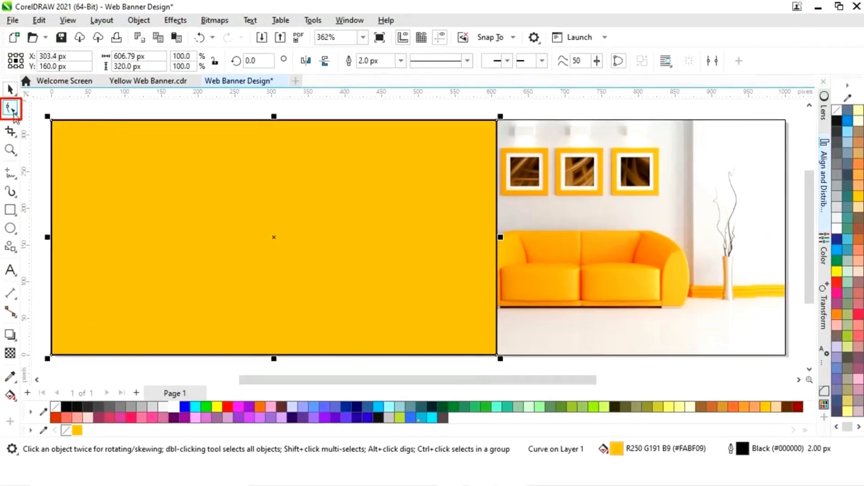
left_click(13, 112)
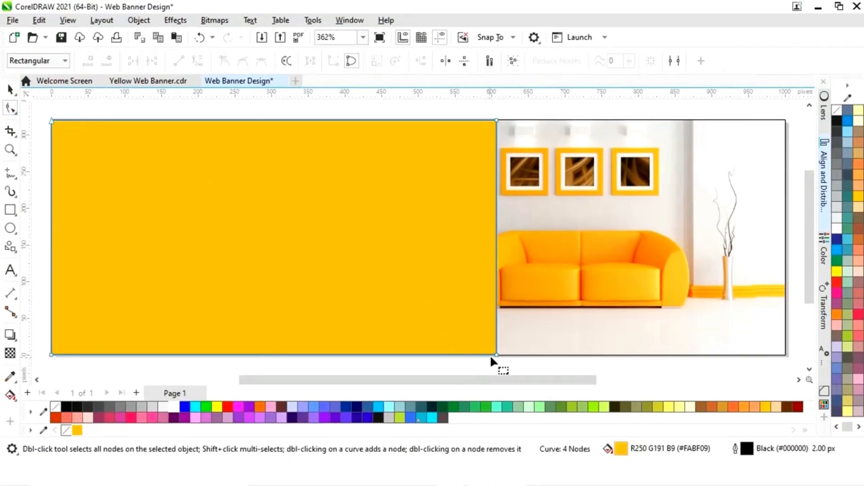
left_click_drag(497, 355, 396, 356)
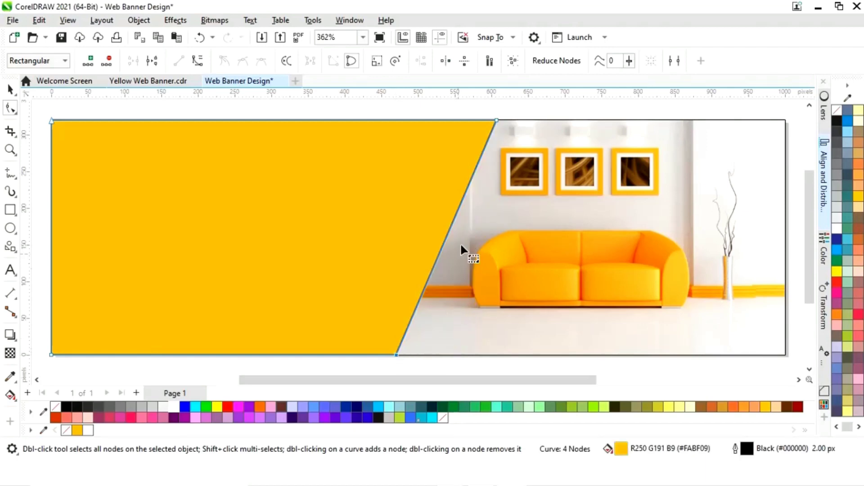
Turn the slanted edge into a smooth sweeping curve by dragging its control handles.
left_click(446, 235)
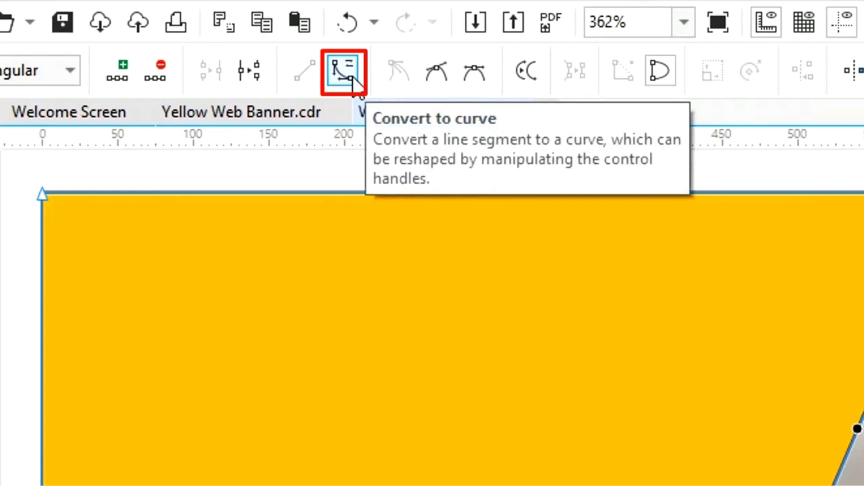
left_click(354, 77)
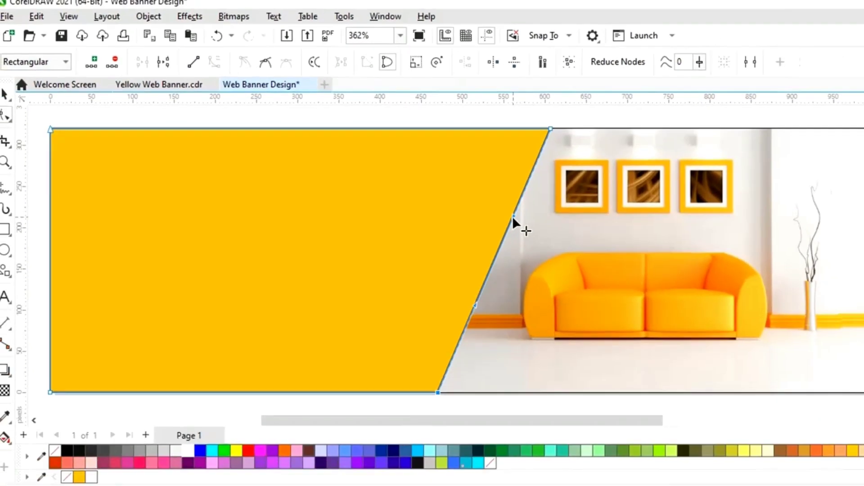
left_click_drag(840, 335, 376, 157)
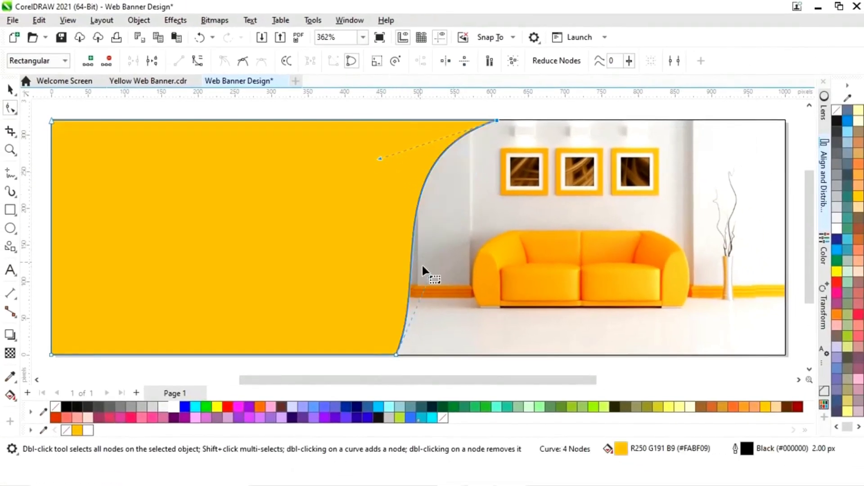
left_click_drag(430, 277, 449, 285)
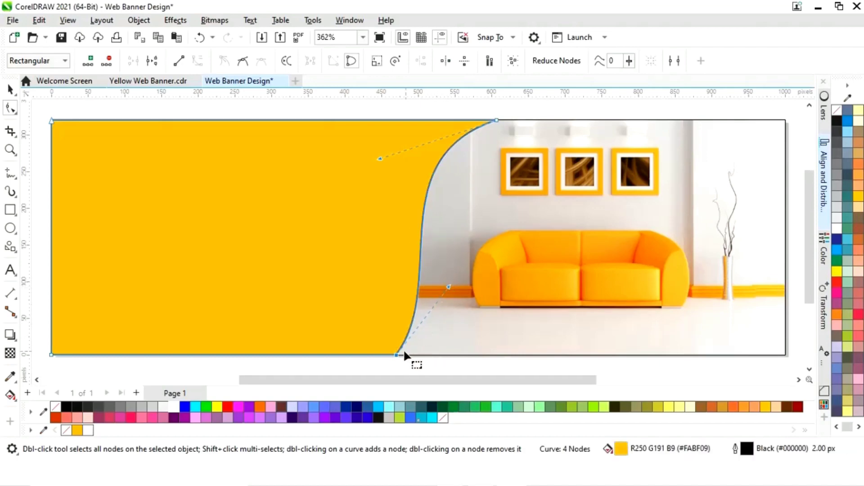
left_click_drag(396, 356, 408, 355)
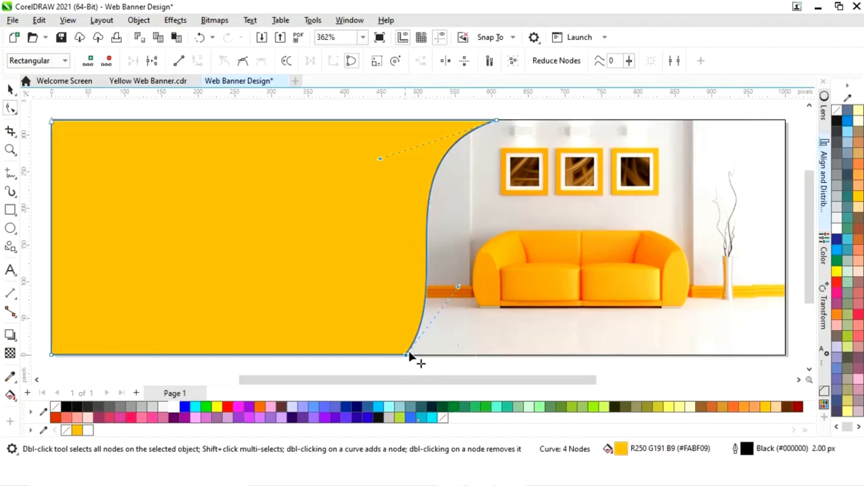
left_click(10, 90)
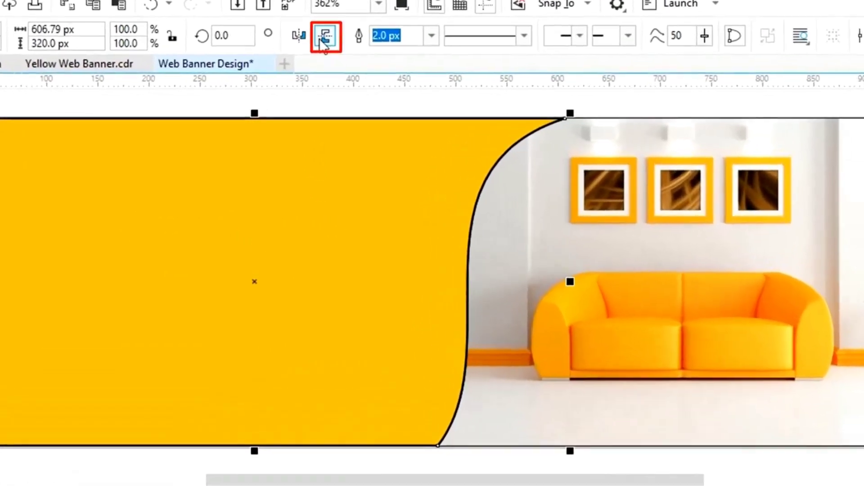
Make a mirrored white copy of the curved shape with no outline, behind the original.
left_click(324, 39)
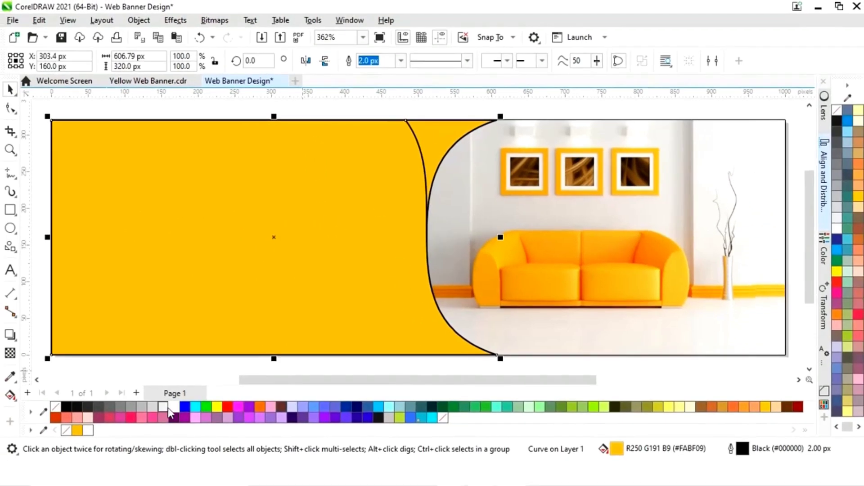
left_click(157, 410)
right_click(67, 430)
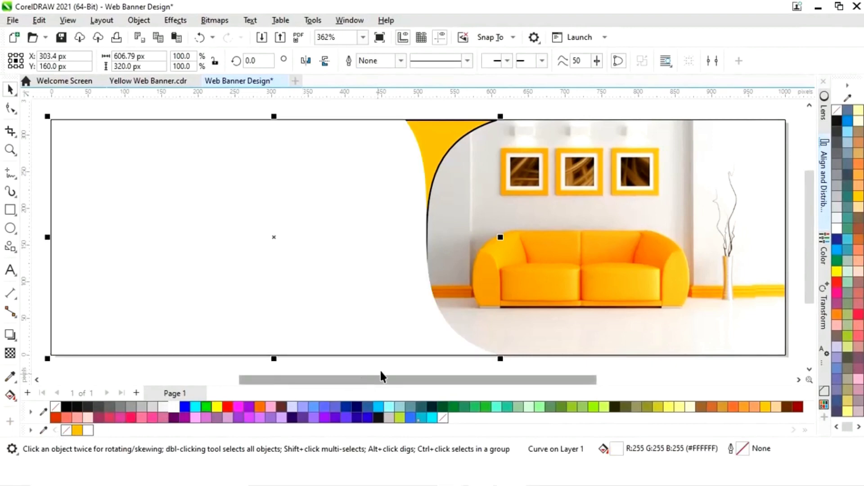
key("ctrl+Page_Down")
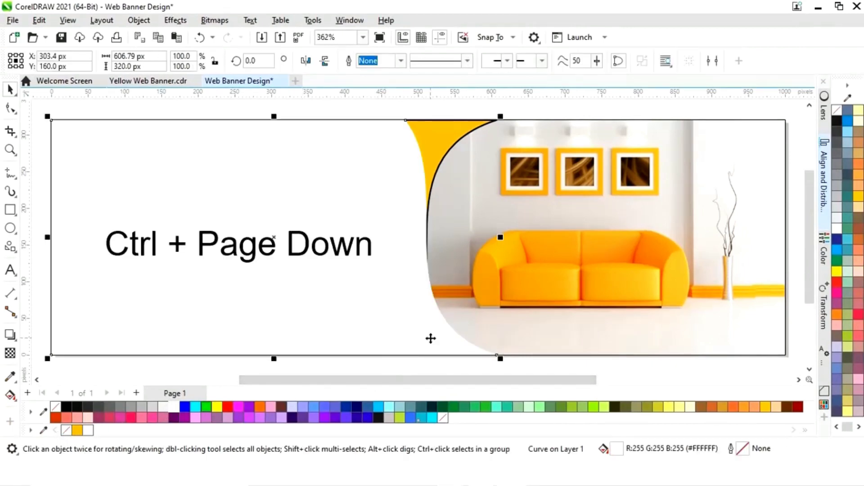
Widen the copy slightly and keep it as a white curve behind the yellow shape.
left_click(458, 368)
left_click(463, 351)
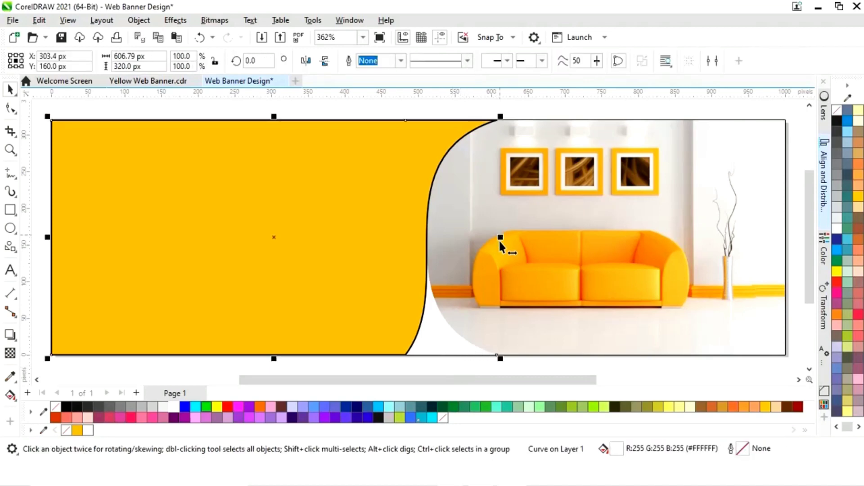
left_click(78, 431)
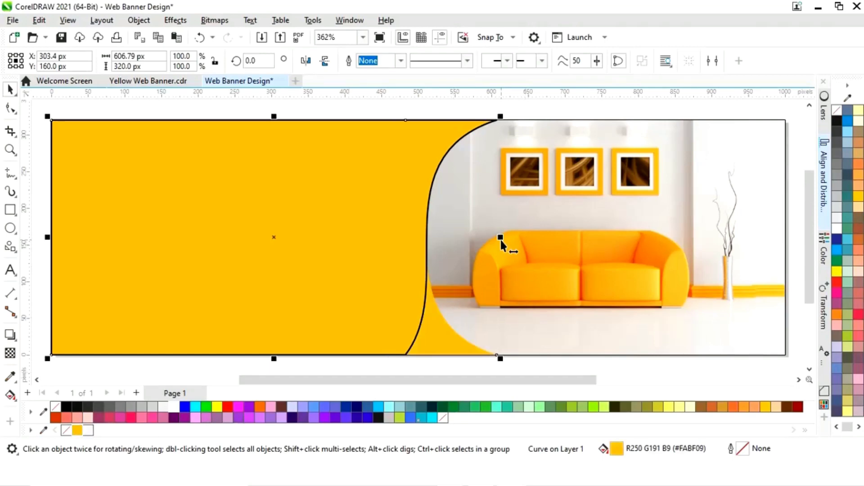
mouse_move(501, 238)
left_mouse_down()
mouse_move(510, 238)
mouse_move(501, 238)
left_mouse_up()
left_click(172, 406)
key("ctrl+Page_Down")
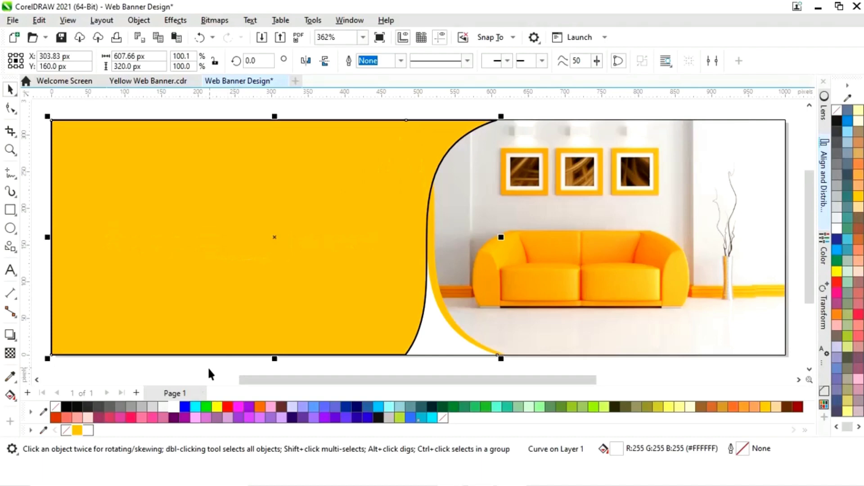
Remove the yellow curve's black outline and narrow it slightly from the right.
left_click(287, 314)
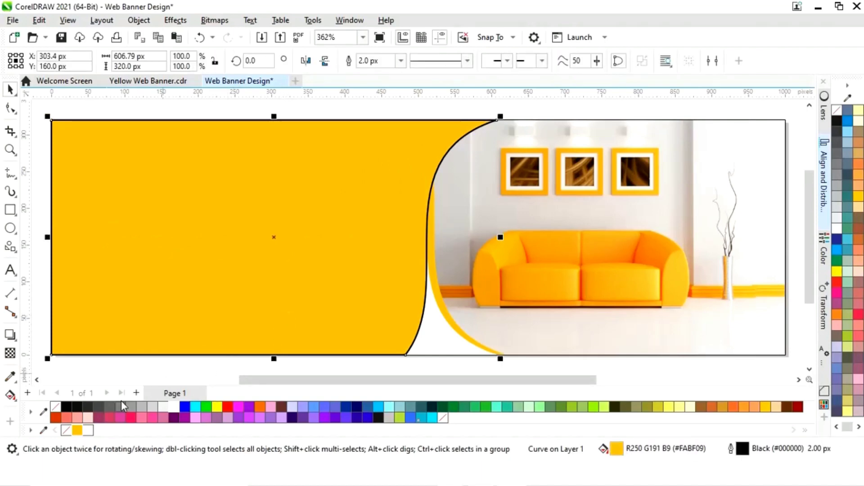
right_click(67, 431)
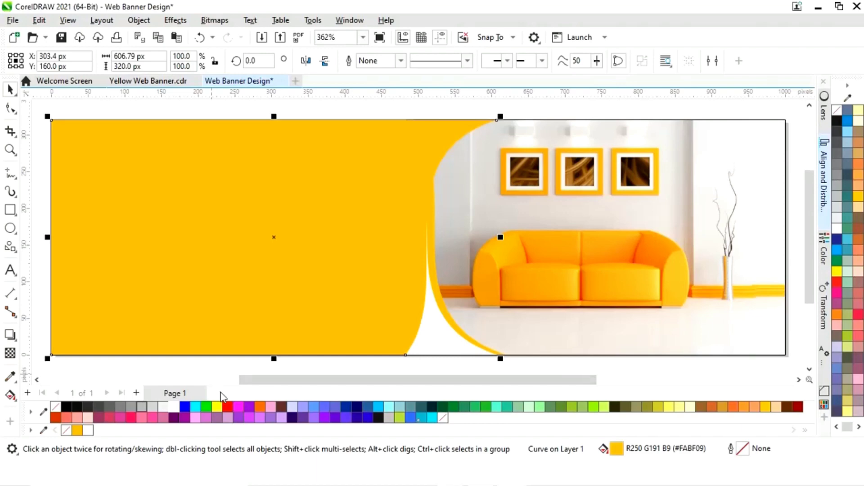
left_click(191, 367)
left_click(311, 298)
left_click_drag(500, 237, 491, 237)
Stretch the white and yellow curves together slightly wider to the right.
left_click(364, 361)
left_click(447, 344)
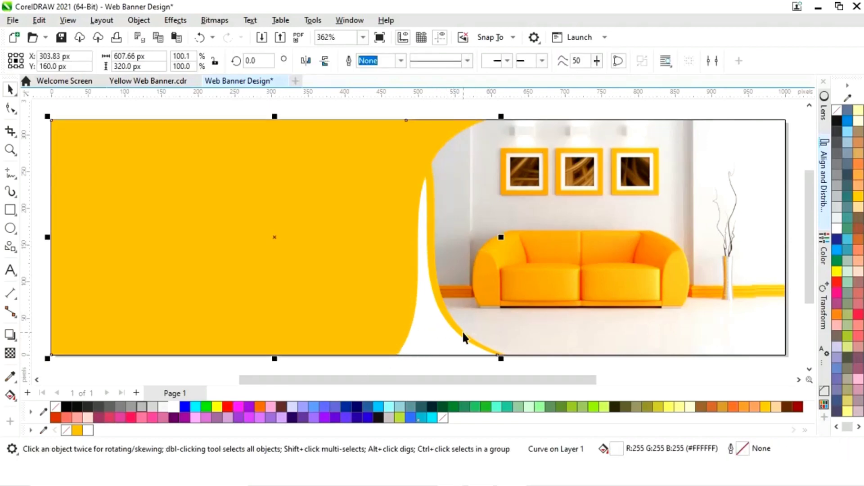
left_click(462, 330, "shift")
left_click_drag(510, 236, 516, 243)
left_click(347, 364)
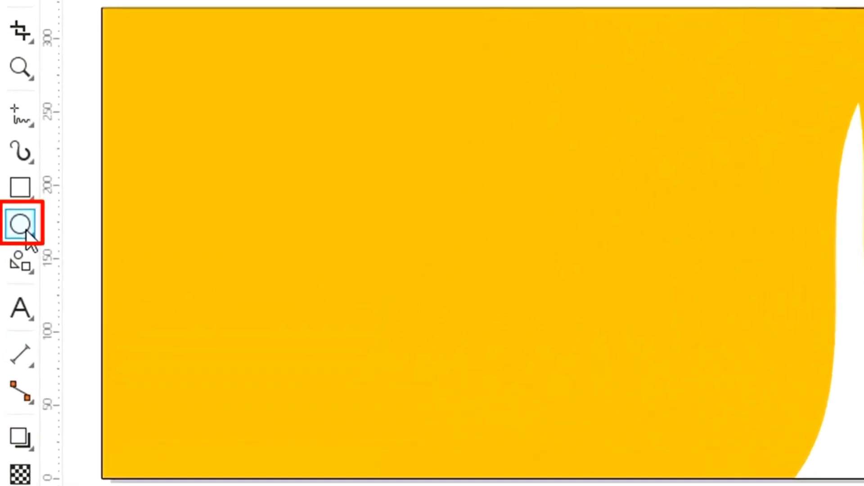
Draw a white circle with no outline above the vase.
left_click(18, 229)
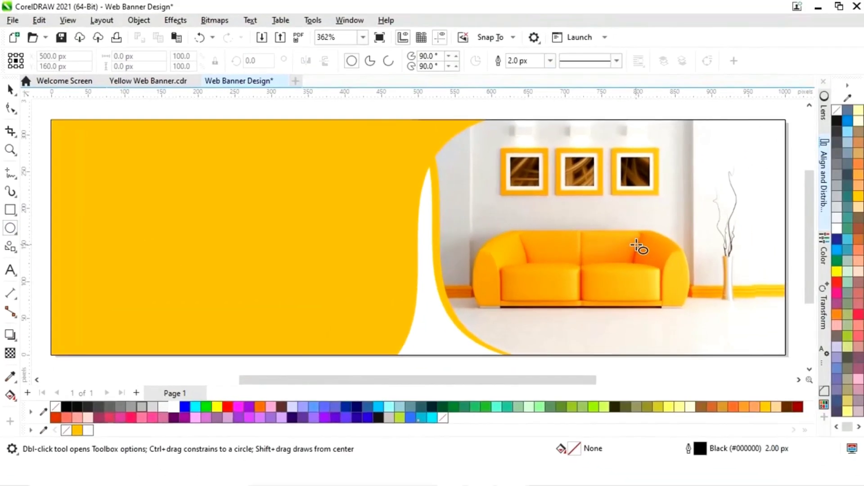
left_click_drag(695, 178, 718, 200)
left_click(10, 89)
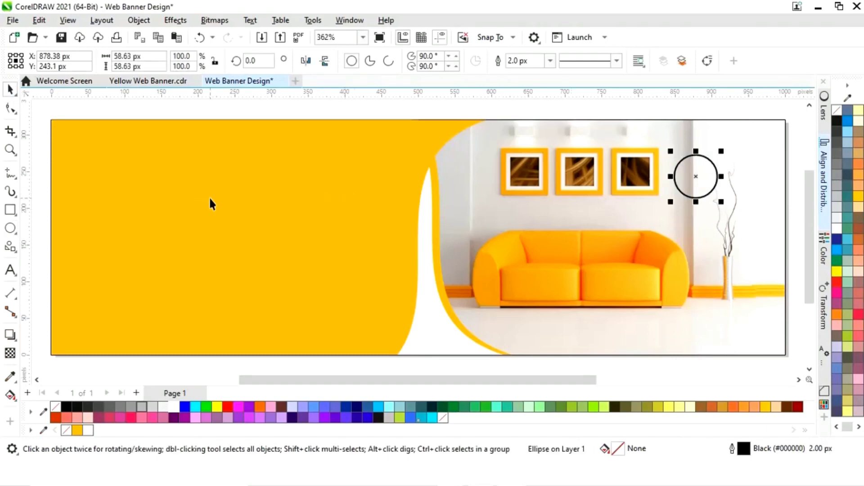
left_click(77, 431)
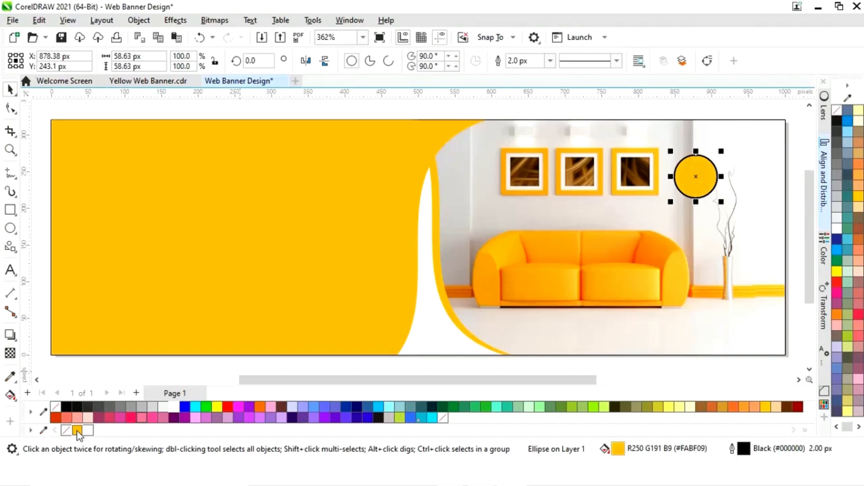
left_click(87, 431)
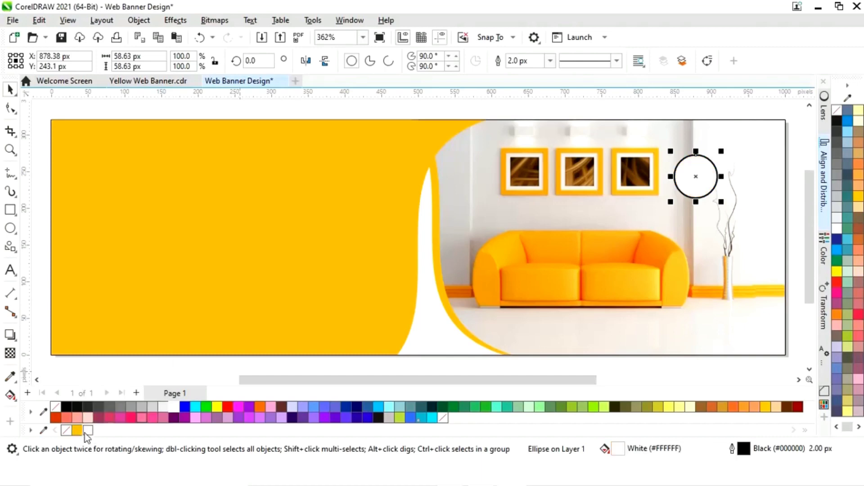
right_click(66, 431)
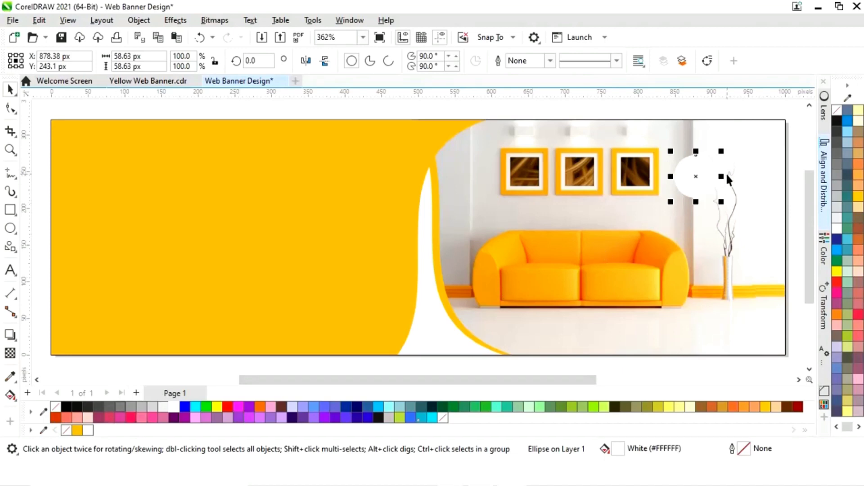
Make a slightly smaller copy of the circle filled yellow.
mouse_move(721, 153)
left_mouse_down()
mouse_move(739, 145)
mouse_move(723, 148)
left_mouse_up()
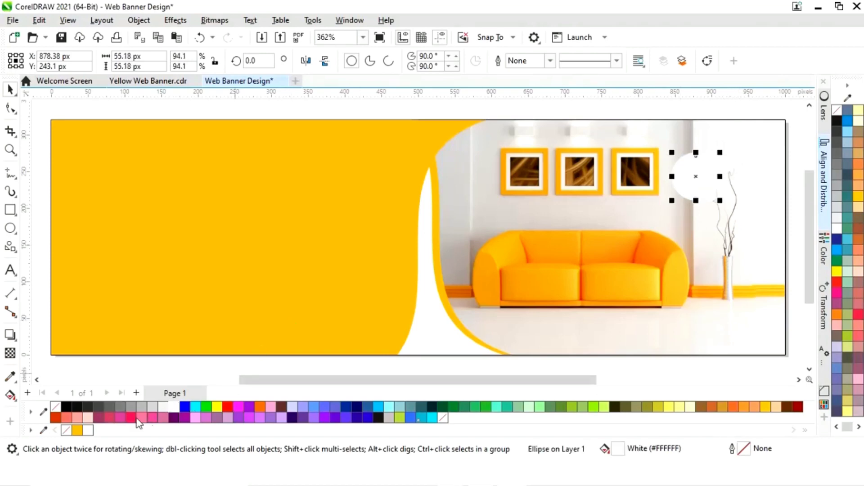
left_click(77, 430)
left_click(652, 366)
Enlarge the yellow inner circle slightly so a thin white ring remains.
left_click(707, 169)
key("z")
left_click_drag(652, 130, 771, 239)
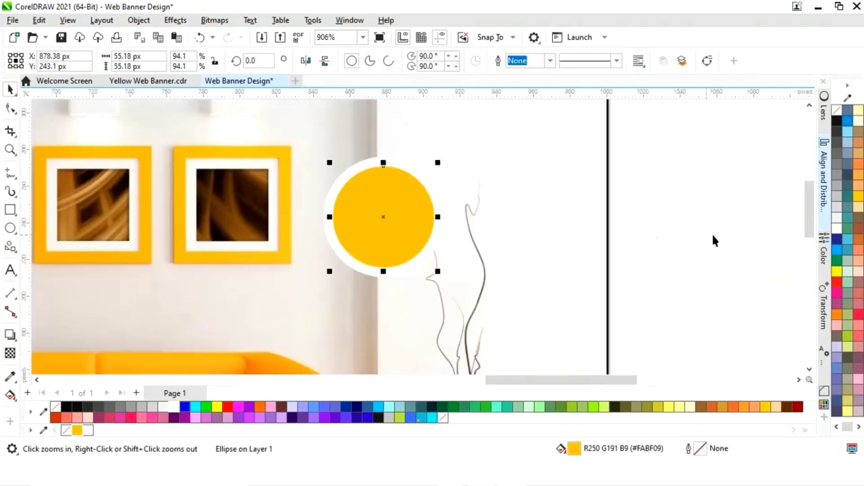
key("space")
left_click(421, 225)
left_click_drag(438, 162, 444, 158)
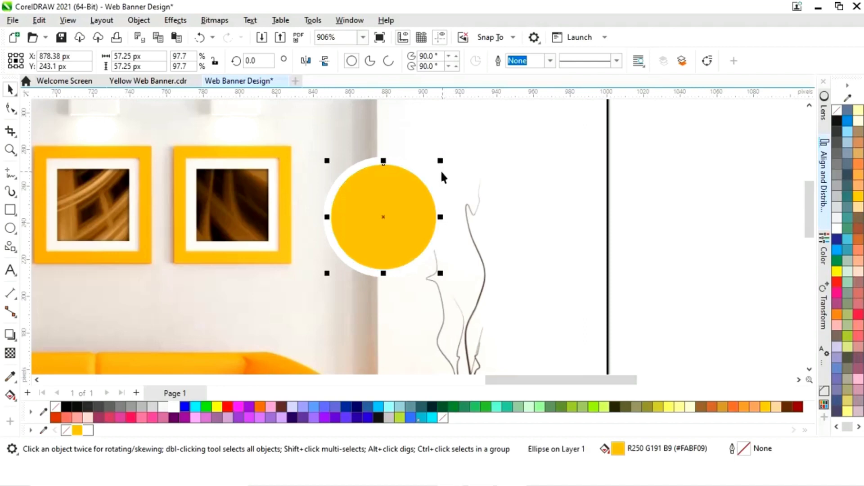
left_click(657, 152)
key("F3")
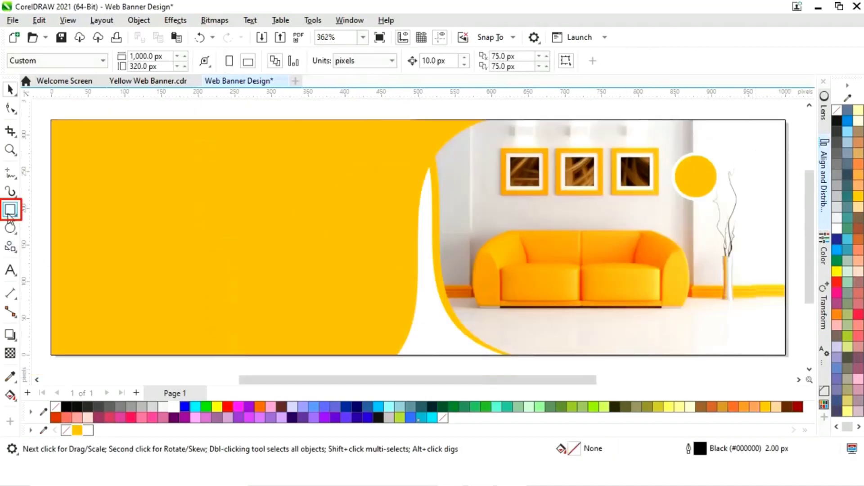
Draw a small yellow bar with no outline down from the banner's top edge.
left_click(10, 211)
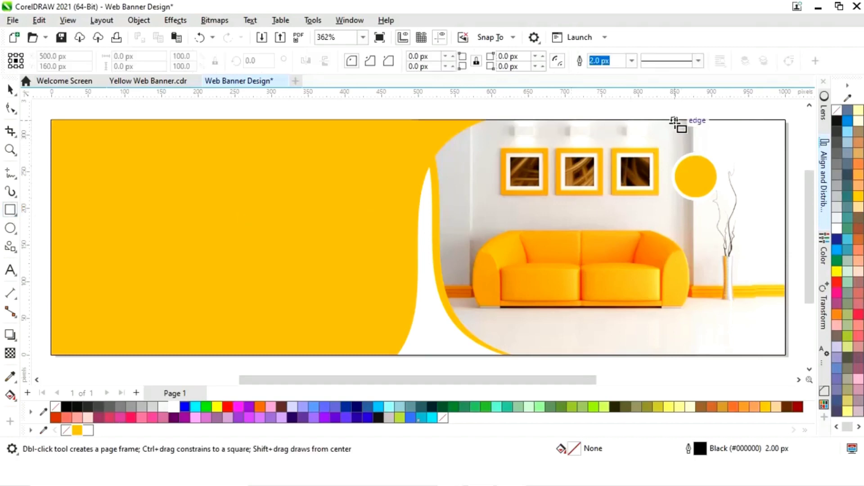
left_click_drag(679, 120, 710, 155)
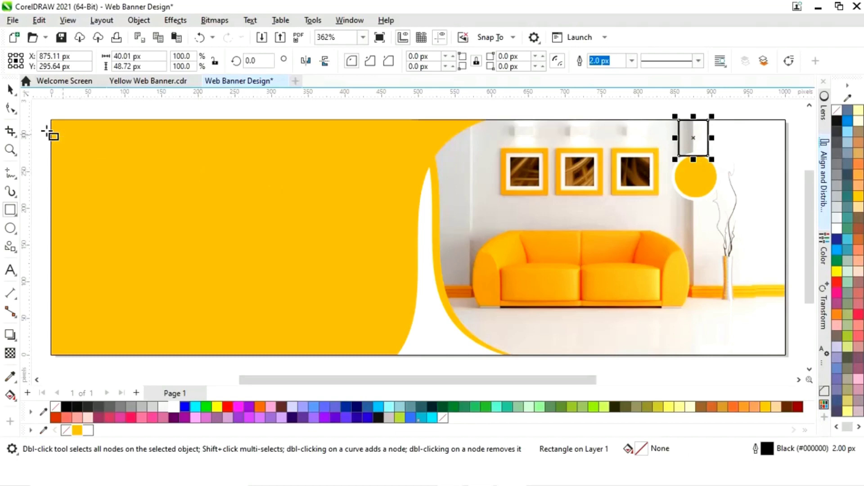
left_click(11, 91)
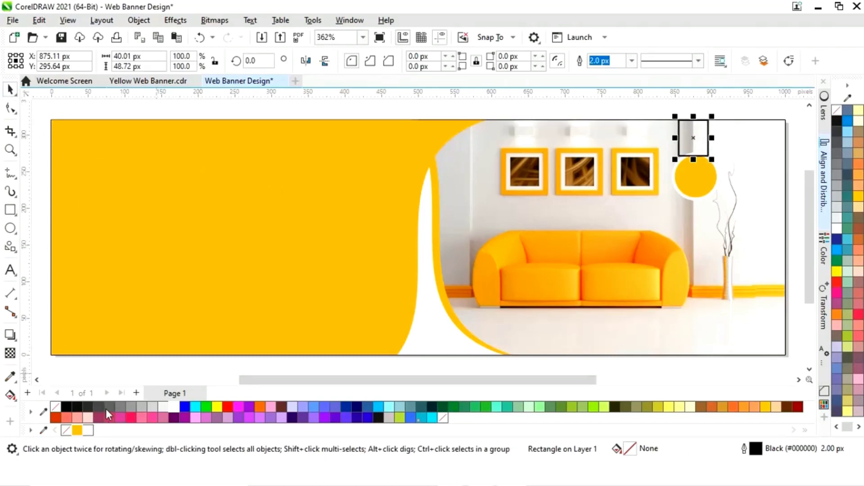
left_click(75, 430)
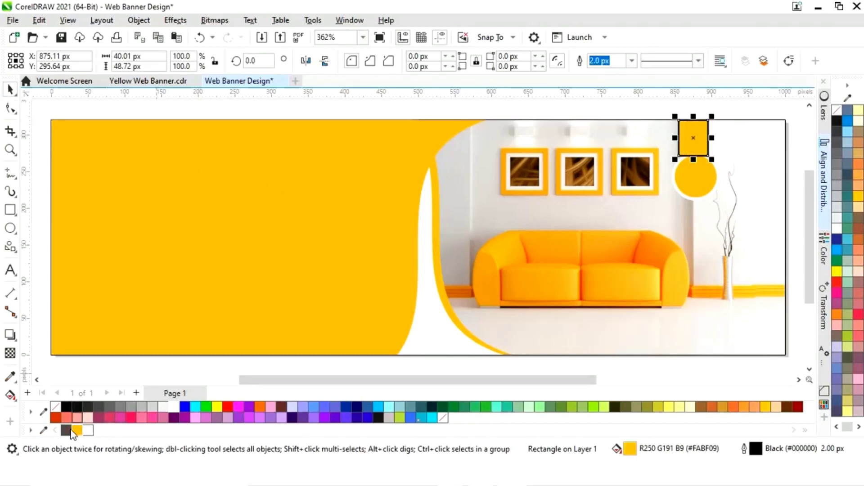
right_click(56, 407)
left_click_drag(593, 381, 684, 383)
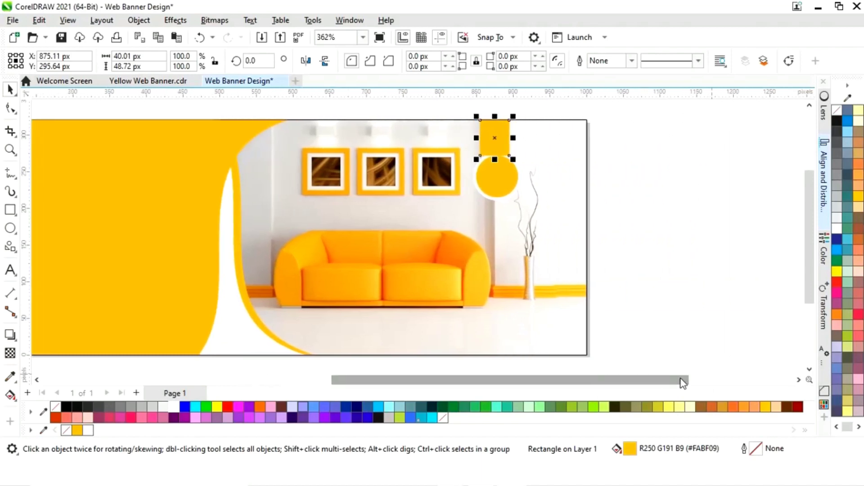
left_click(704, 255)
Remove the black outline from the banner's frame rectangle.
left_click(474, 117)
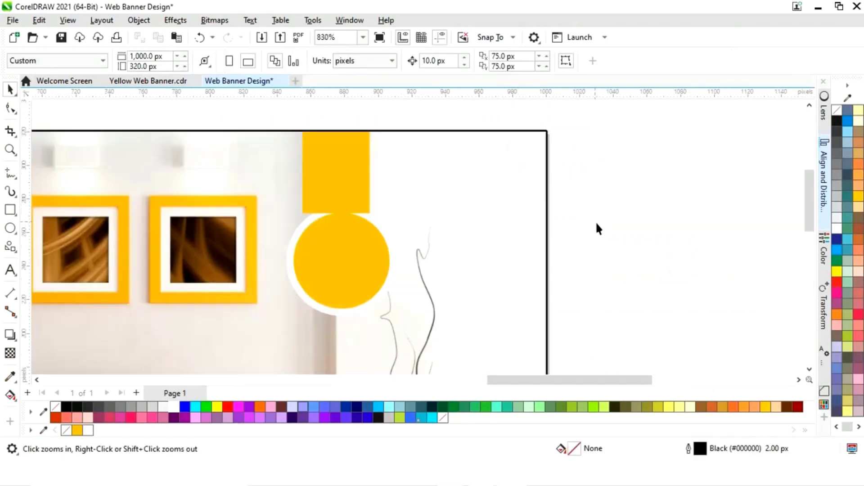
left_click(340, 200)
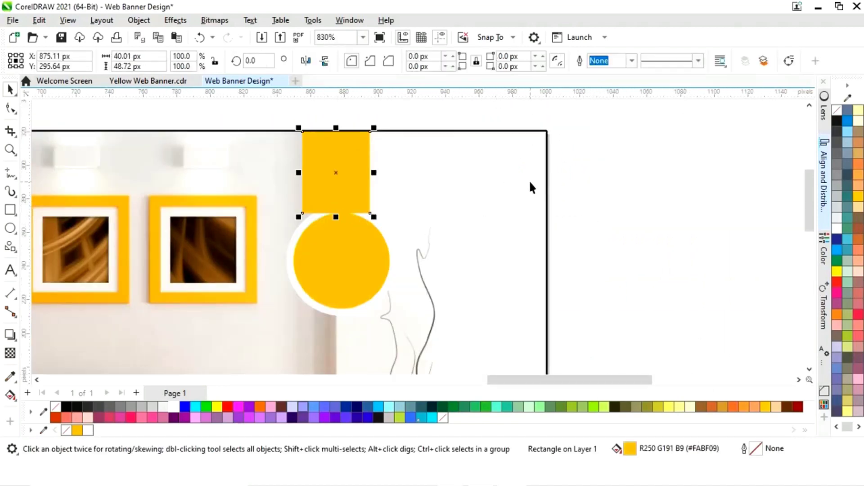
left_click(546, 183)
left_click(547, 183)
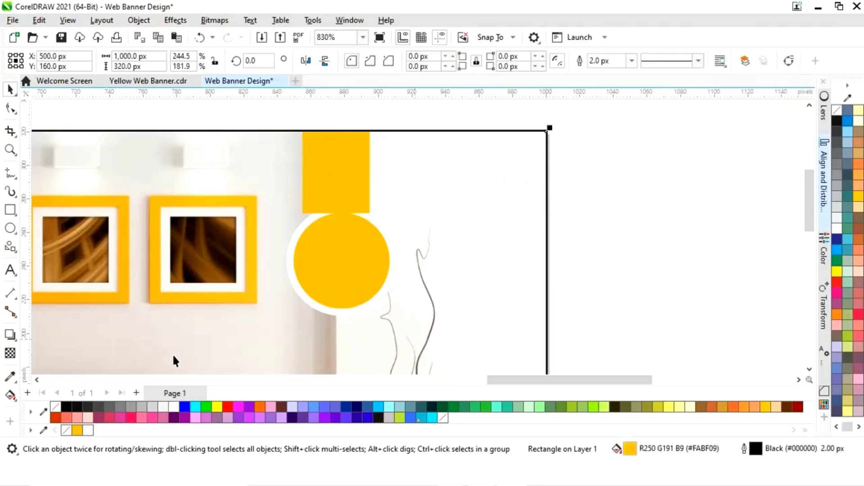
right_click(54, 407)
left_click(606, 214)
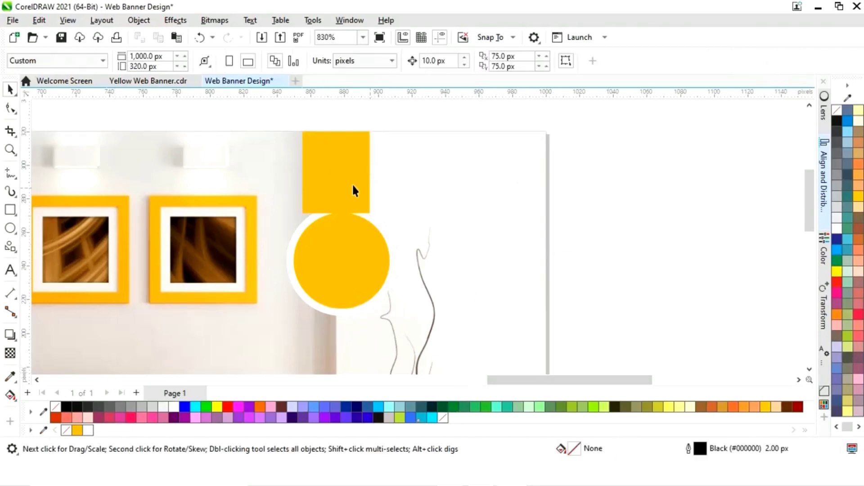
Bring the ringed circle in front of the bar and raise it onto the bar's end.
left_click_drag(272, 337, 271, 335)
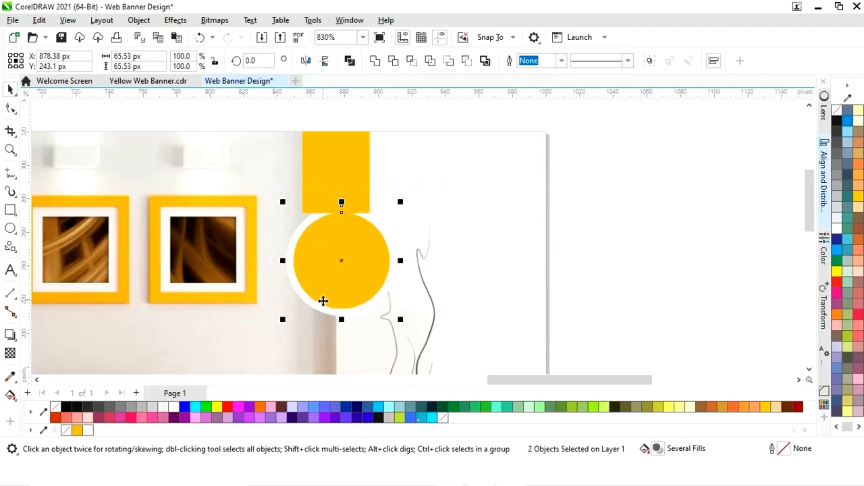
key("shift+Page_Up")
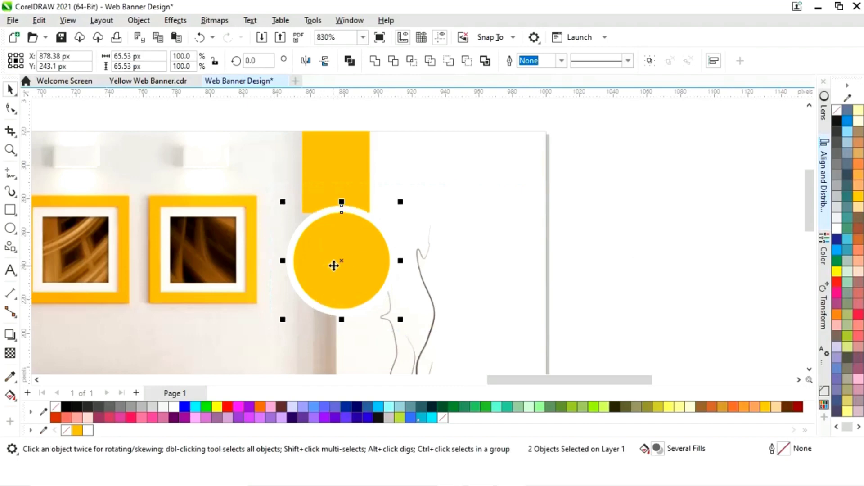
left_click_drag(341, 259, 337, 230)
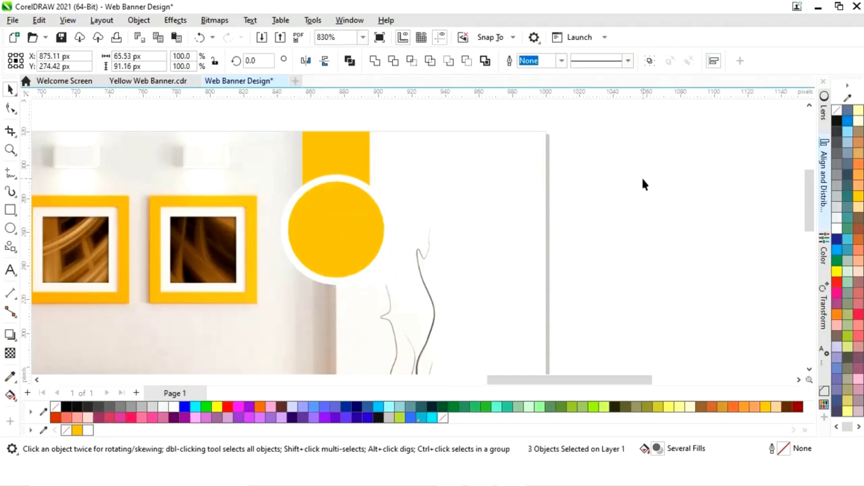
left_click(643, 181)
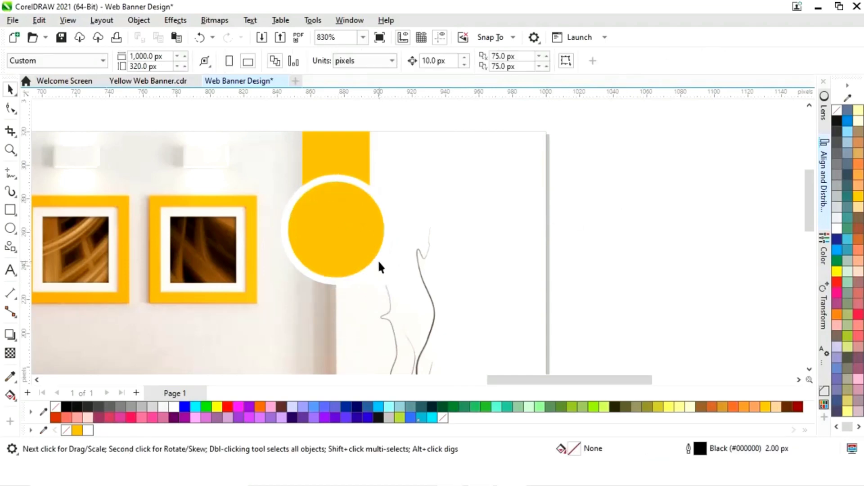
Move all the headline text elements closer to the banner.
scroll(309, 261, "down", 3)
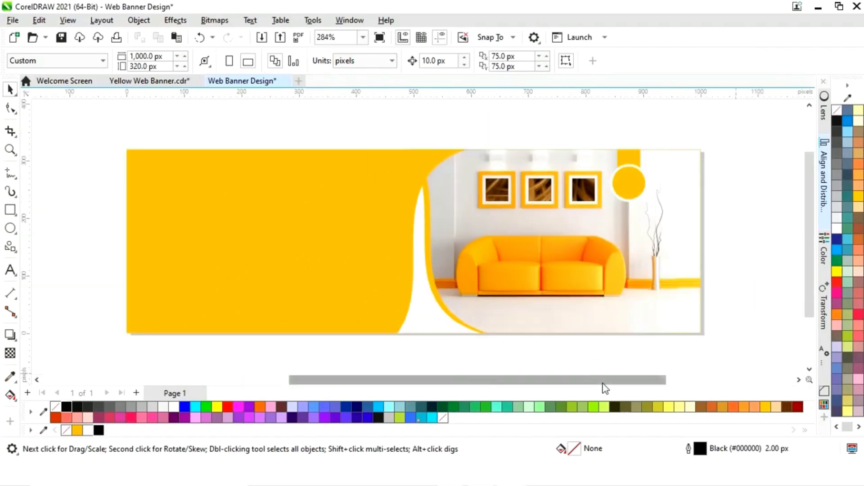
left_click_drag(607, 384, 368, 392)
left_click_drag(71, 342, 461, 119)
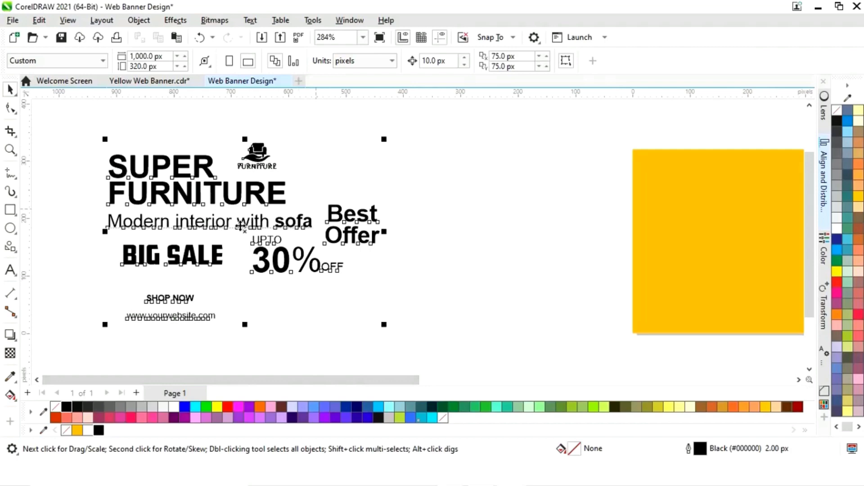
left_click_drag(241, 229, 480, 236)
key("F4")
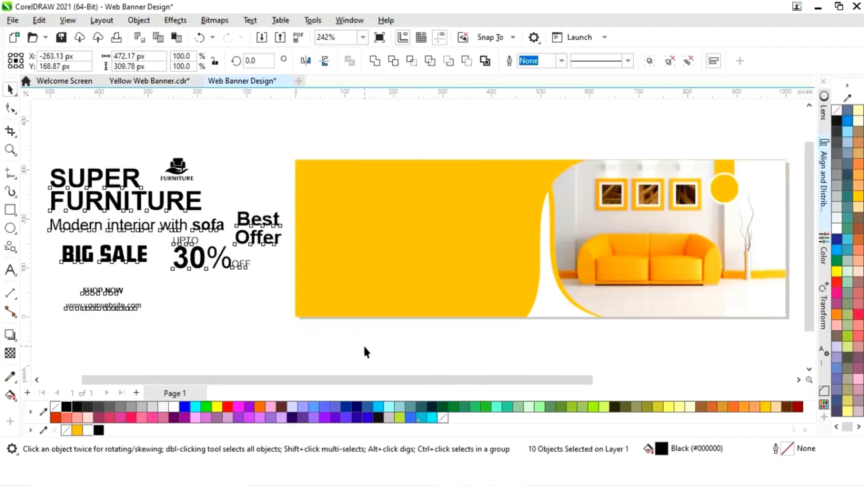
left_click(363, 345)
Place the FURNITURE logo on the yellow area, colour it white, and nudge it into position.
left_click_drag(178, 171, 526, 174)
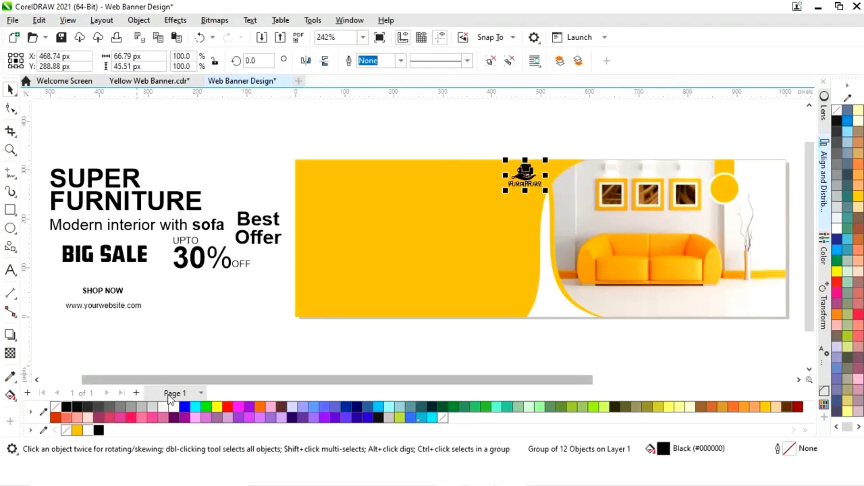
left_click(174, 406)
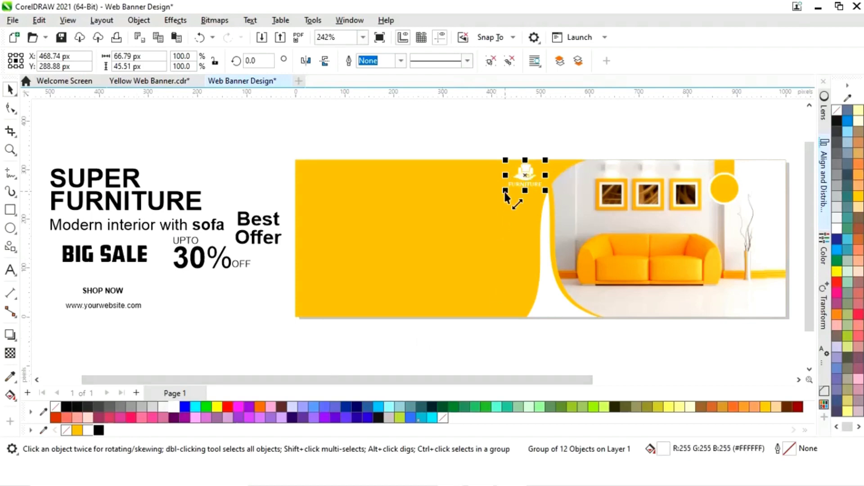
key("Escape")
left_click(524, 174)
left_click_drag(525, 174, 530, 176)
left_click(439, 146)
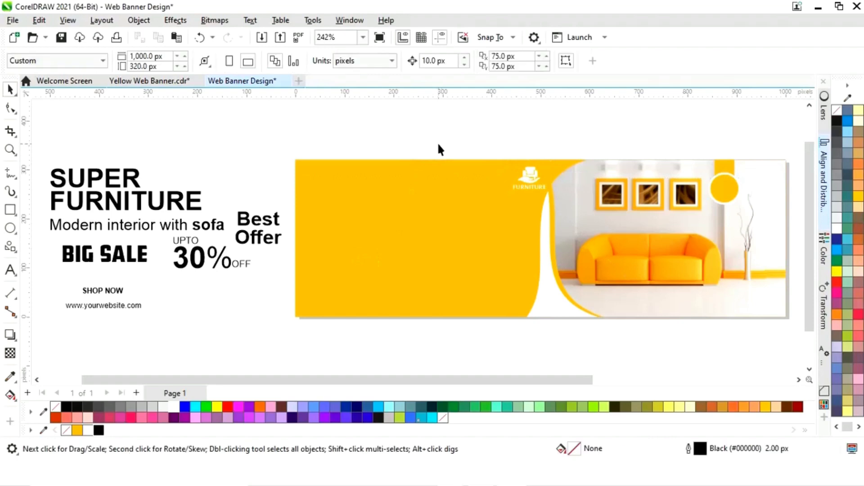
Move SUPER FURNITURE to the banner's top left, make it white and slightly smaller.
left_click(170, 201)
left_click_drag(135, 194, 386, 194)
left_click(172, 408)
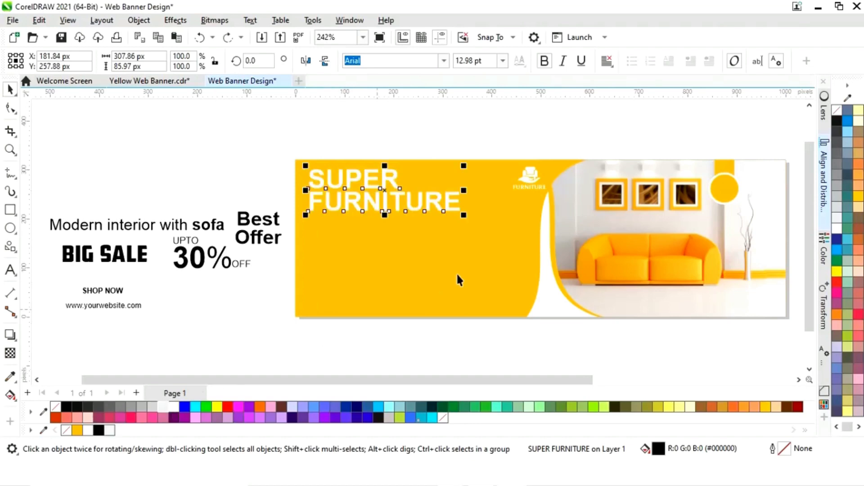
left_click_drag(464, 216, 460, 212)
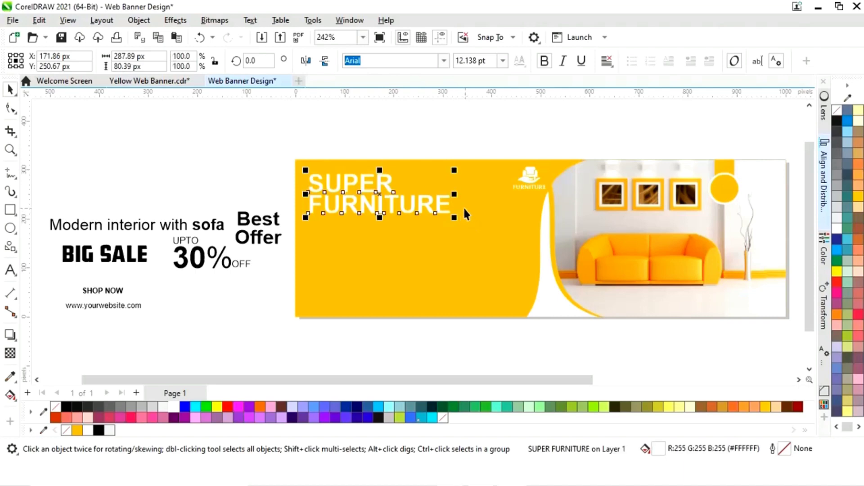
left_click(412, 134)
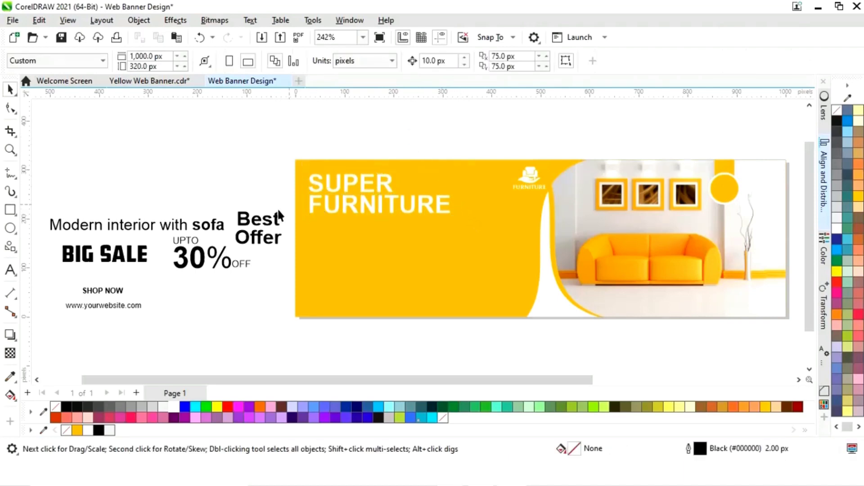
key("ctrl+z")
Place Modern interior with sofa under the headline and shrink Best Offer into the yellow circle.
left_click(262, 156)
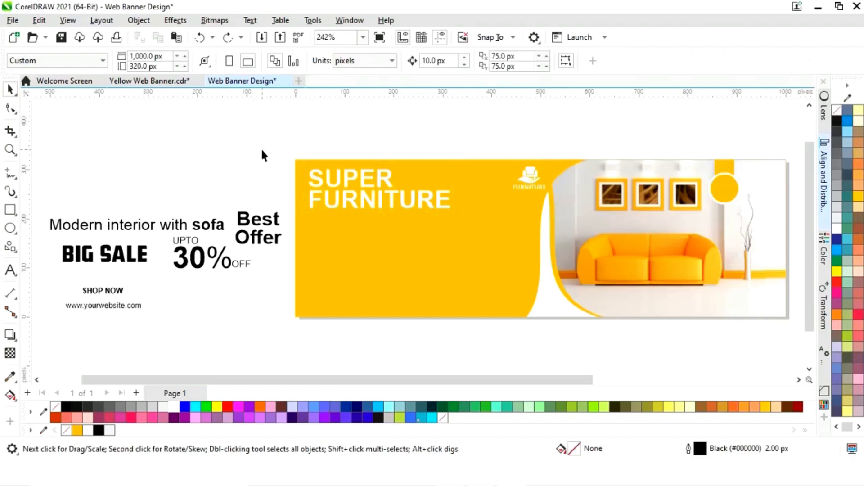
left_click_drag(166, 228, 418, 221)
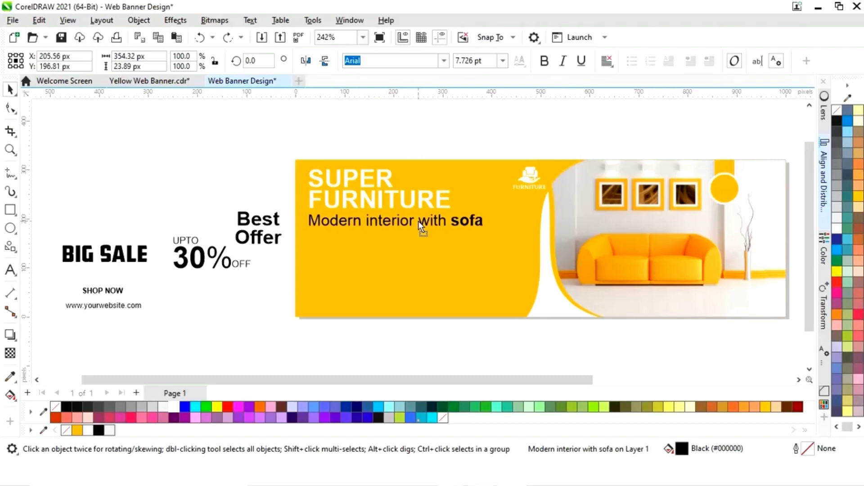
left_click(263, 267)
left_click_drag(266, 244, 729, 219)
left_click_drag(750, 185, 725, 192)
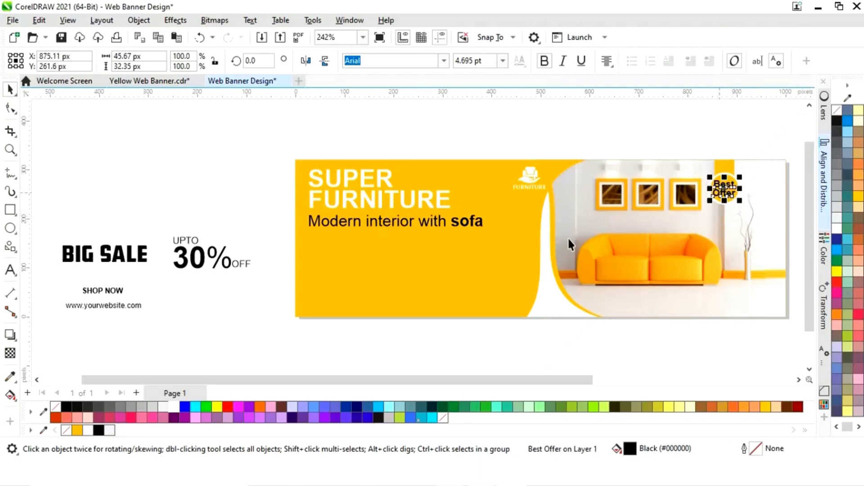
Make the Best Offer text white.
left_click(174, 406)
key("z")
left_click_drag(684, 169, 756, 218)
key("space")
left_click(446, 209)
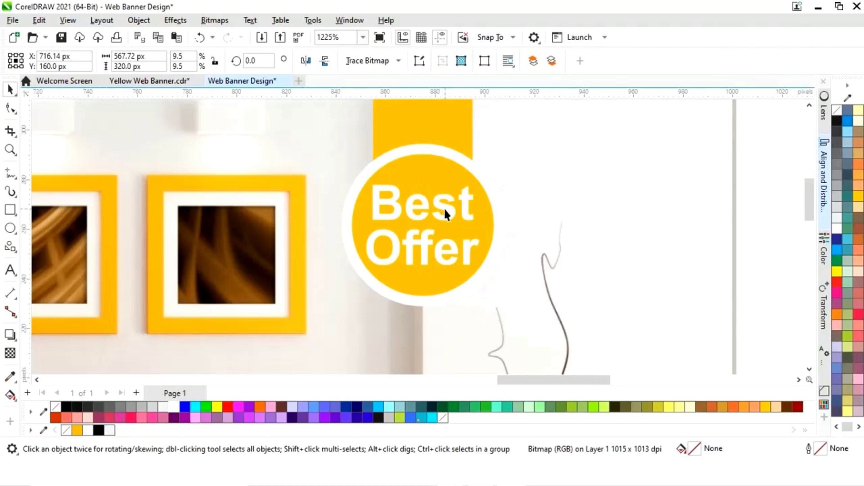
left_click(445, 214)
key("F4")
left_click(228, 315)
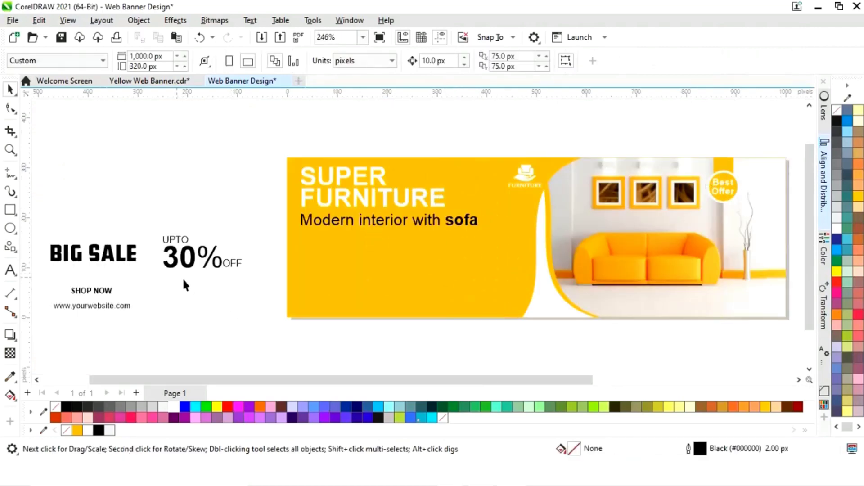
Move BIG SALE onto the banner below the subtitle and make it white.
left_click(111, 262)
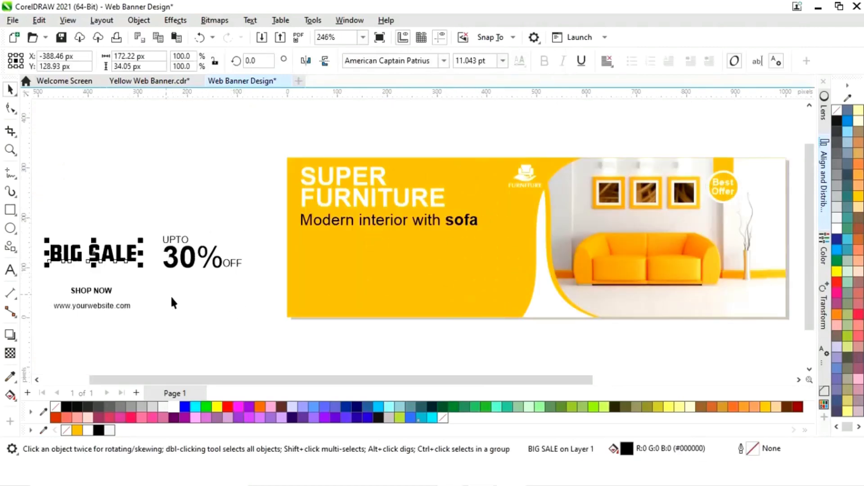
left_click_drag(93, 251, 356, 250)
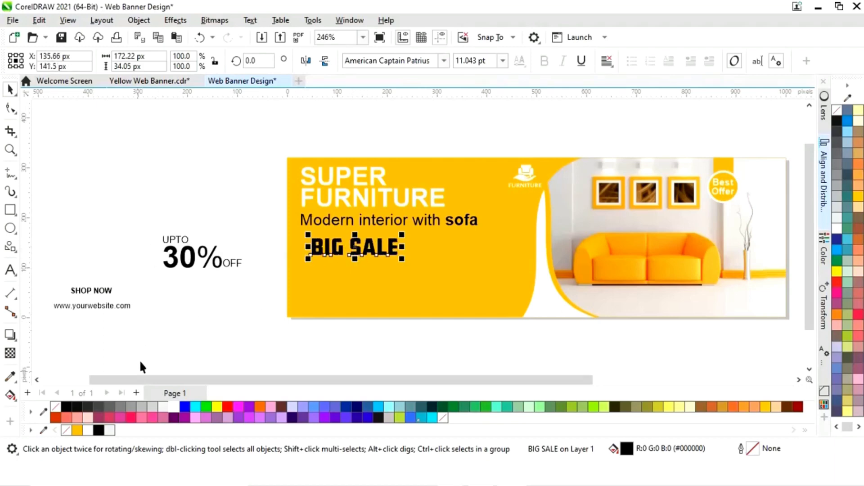
left_click(174, 406)
Place UPTO 30% OFF beside BIG SALE and bring SHOP NOW and the website text nearer.
left_click(241, 260)
left_click_drag(195, 276, 455, 255)
left_click(247, 314)
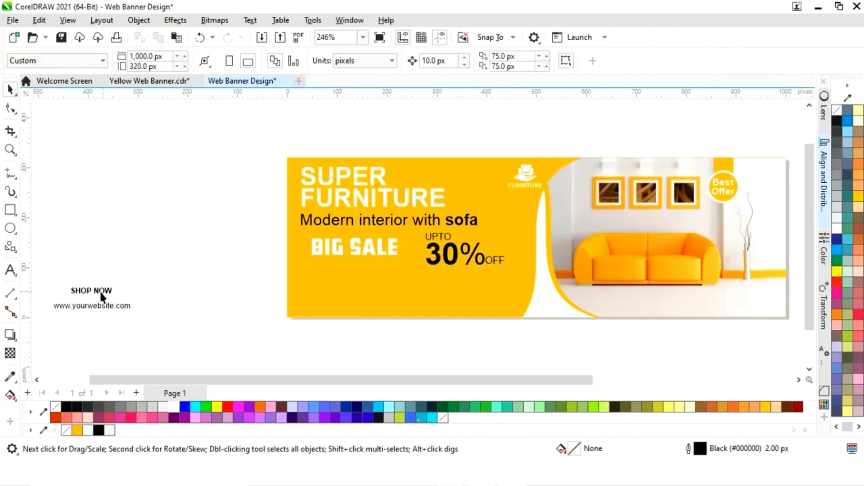
left_click_drag(141, 276, 50, 316)
left_click_drag(165, 306, 289, 316)
Draw a rectangle around BIG SALE with a white 4.0 px outline.
left_click(307, 325)
key("z")
left_click_drag(250, 190, 523, 318)
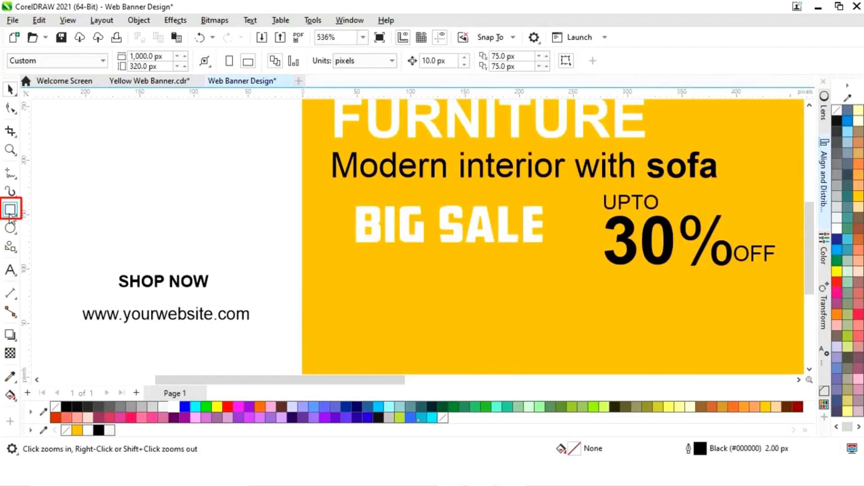
left_click(10, 209)
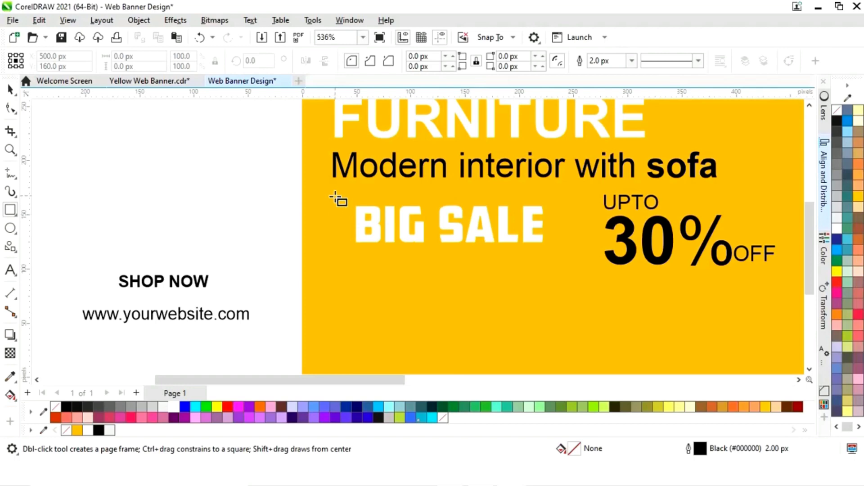
left_click_drag(336, 194, 569, 256)
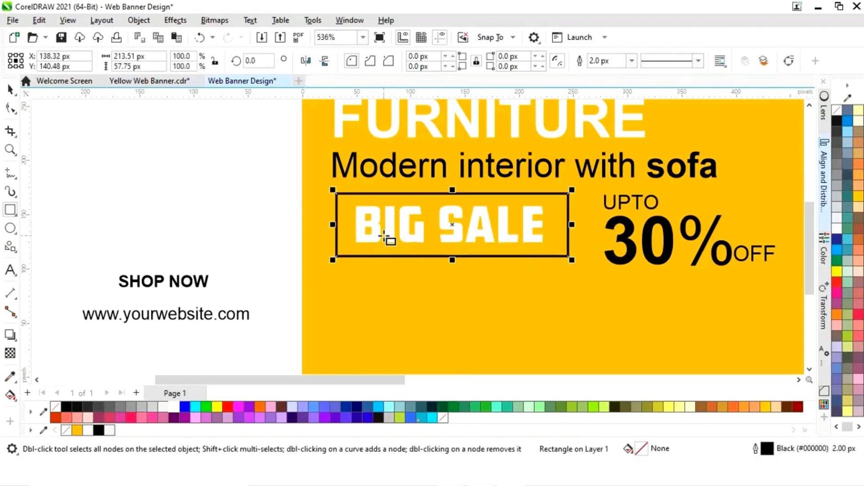
right_click(173, 407)
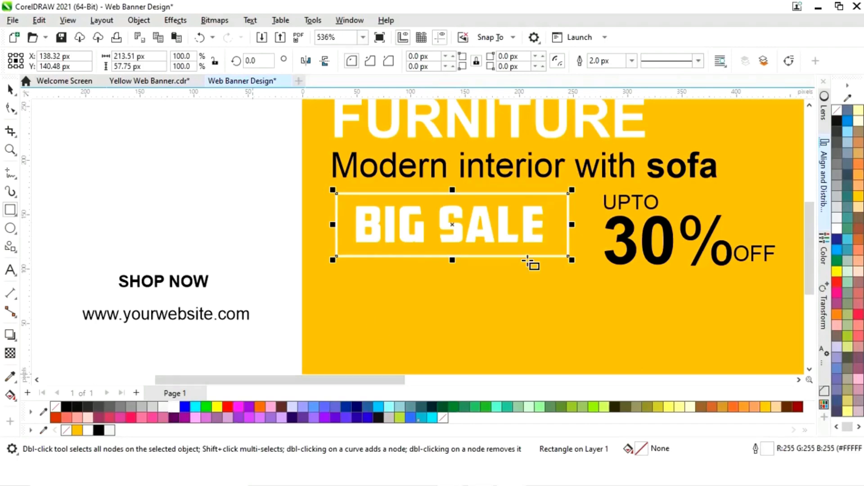
left_click(632, 61)
left_click(617, 121)
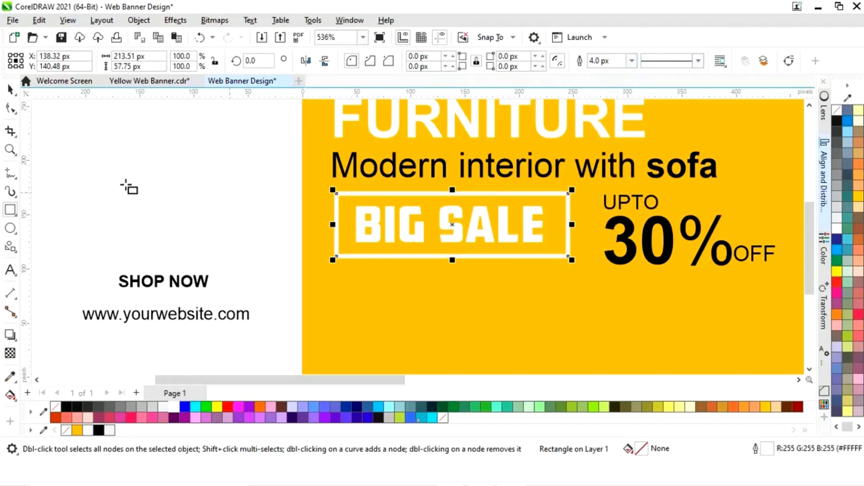
Select the frame and BIG SALE together and nudge them left and up.
left_click(11, 90)
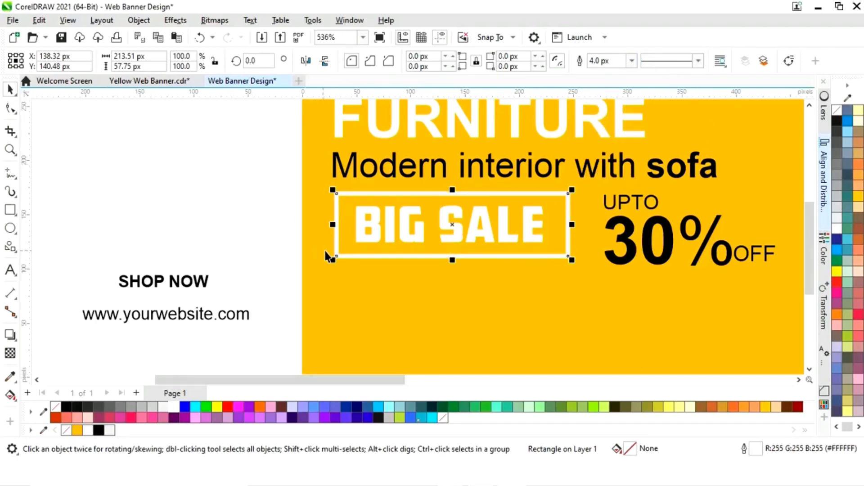
left_click(276, 266)
left_click_drag(599, 189, 592, 184)
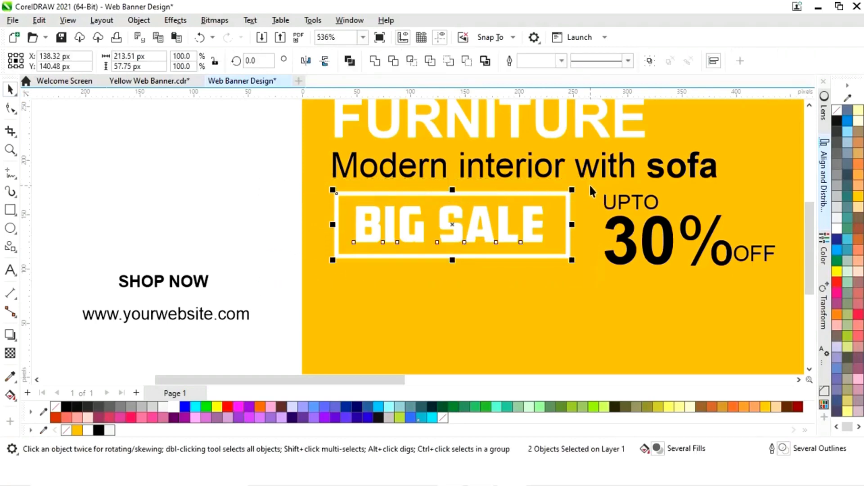
key("Left")
key("Up")
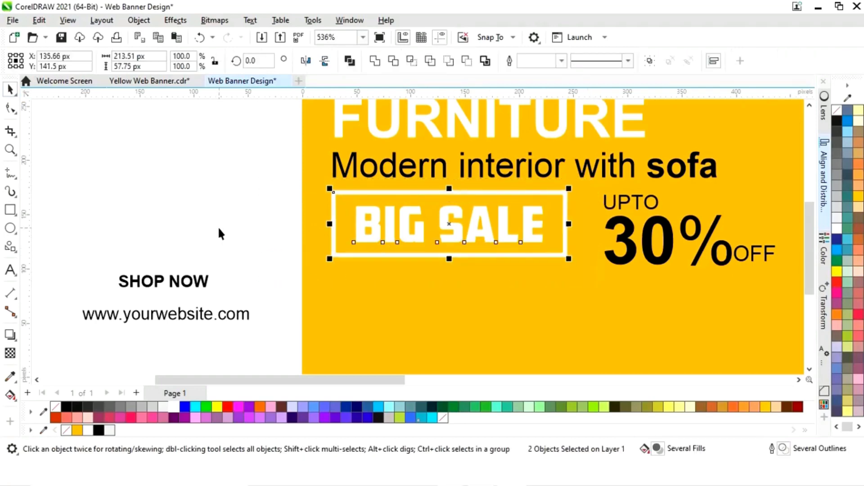
key("Escape")
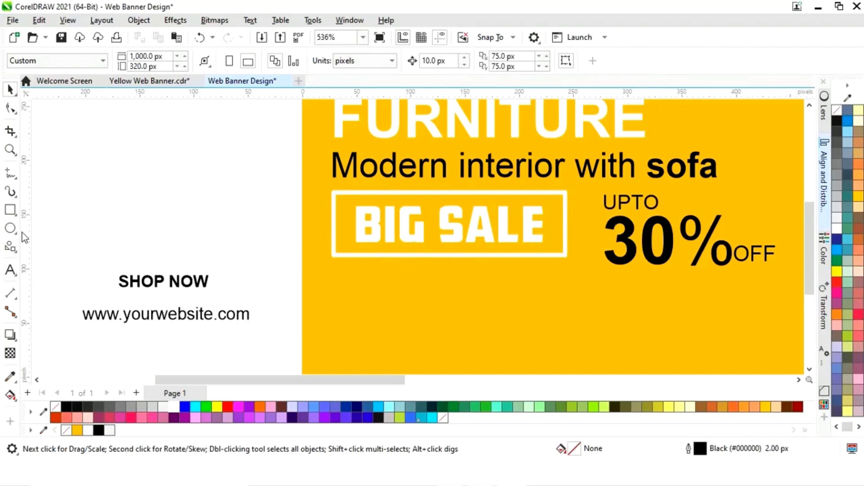
Draw a rectangle below BIG SALE, round its corners fully into a pill, and resize it.
left_click(10, 210)
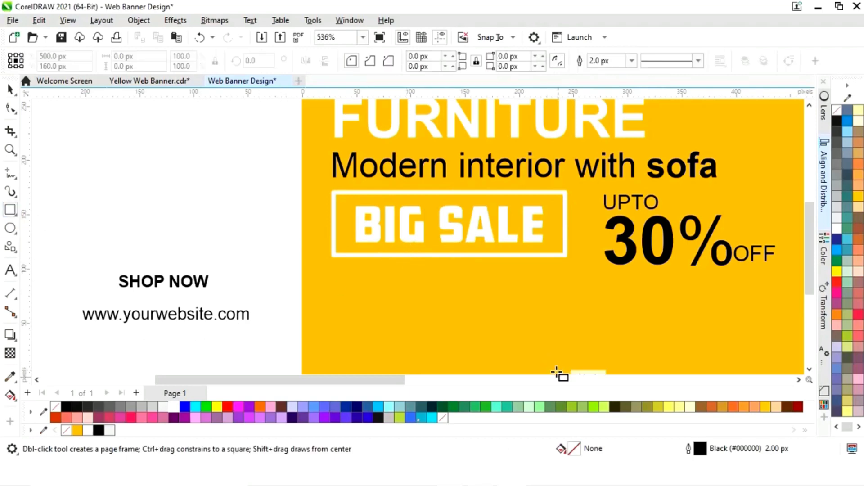
left_click_drag(383, 310, 545, 354)
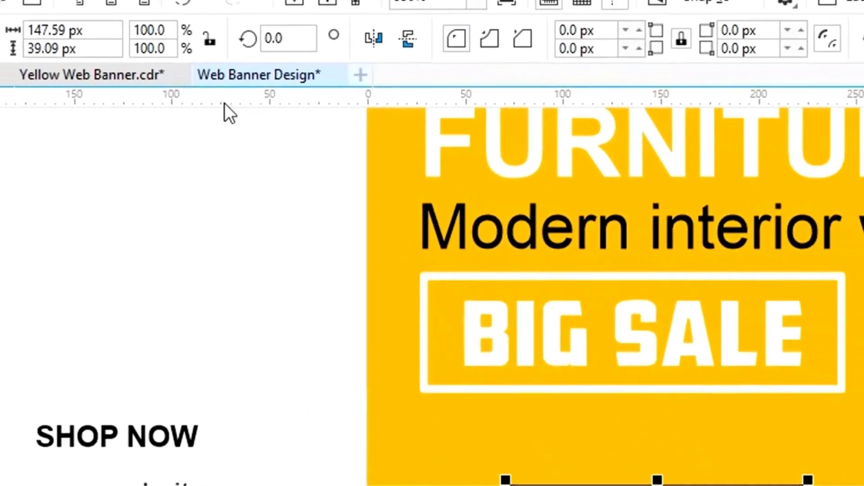
key("F10")
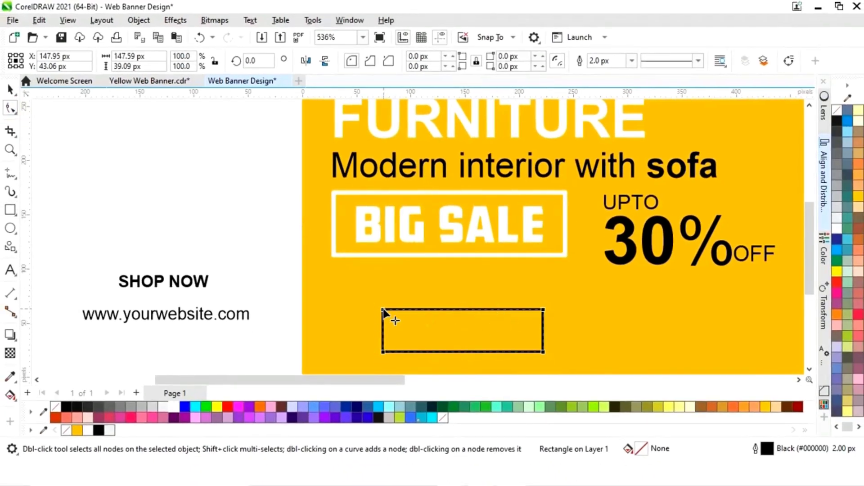
left_click_drag(384, 312, 446, 311)
left_click(10, 90)
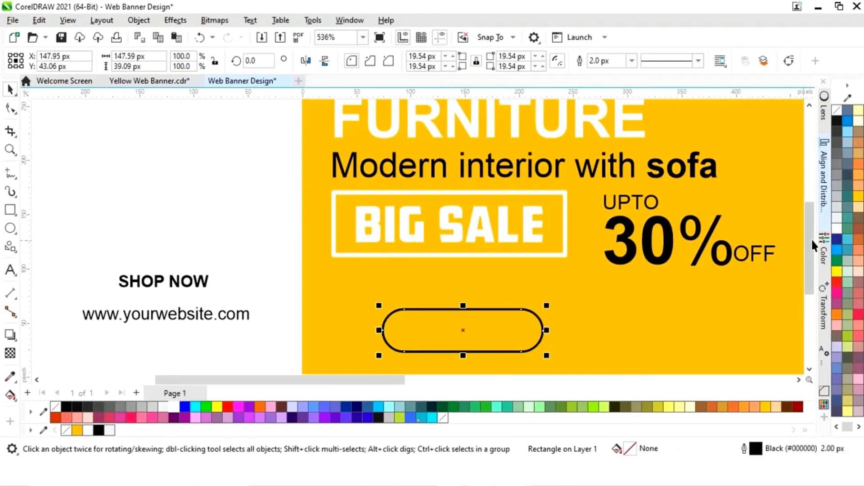
left_click_drag(807, 241, 796, 263)
left_click_drag(463, 287, 458, 253)
mouse_move(547, 235)
left_mouse_down()
mouse_move(536, 240)
mouse_move(544, 232)
left_mouse_up()
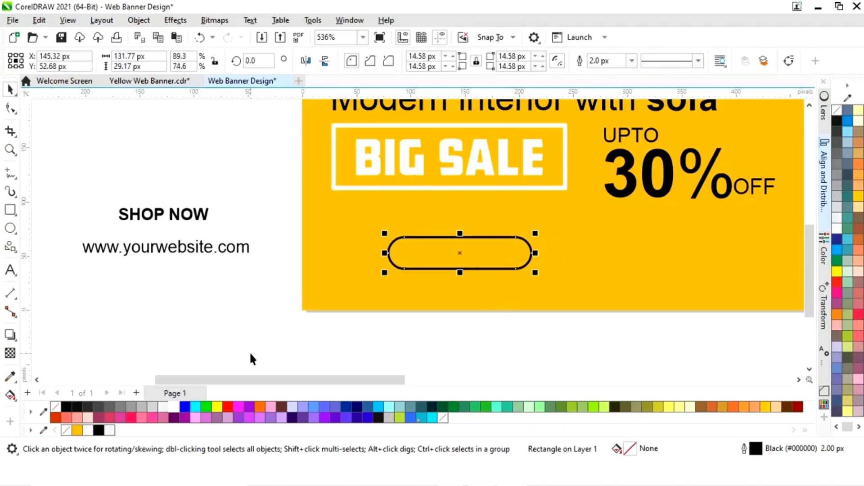
Fill the pill white, remove its outline, and adjust its size.
left_click(174, 407)
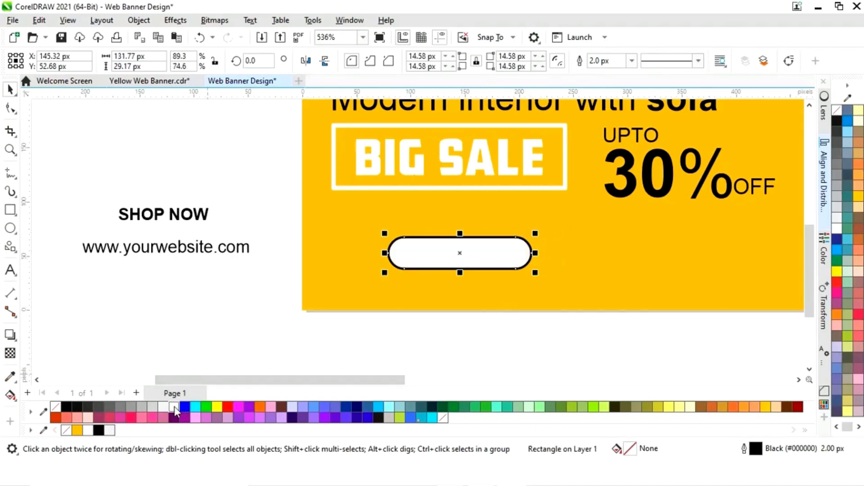
right_click(66, 430)
left_click_drag(536, 233, 538, 229)
scroll(510, 259, "up", 2)
Make a smaller yellow copy of the pill inside the white one.
left_click_drag(570, 204, 559, 205)
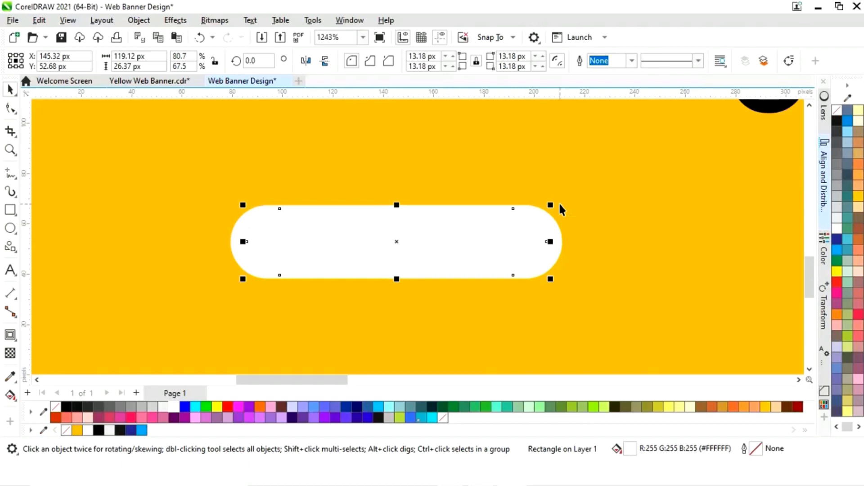
left_click(77, 431)
left_click_drag(556, 242, 560, 244)
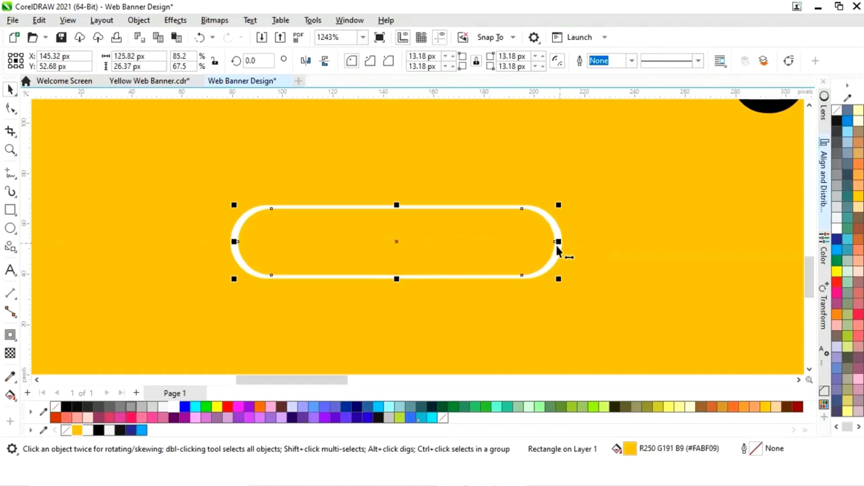
left_click_drag(396, 211, 455, 204)
key("ctrl+z")
Move the SHOP NOW text onto the banner beside the button.
key("z")
left_click(401, 216)
key("F4")
key("Escape")
key("space")
left_click_drag(97, 281, 263, 304)
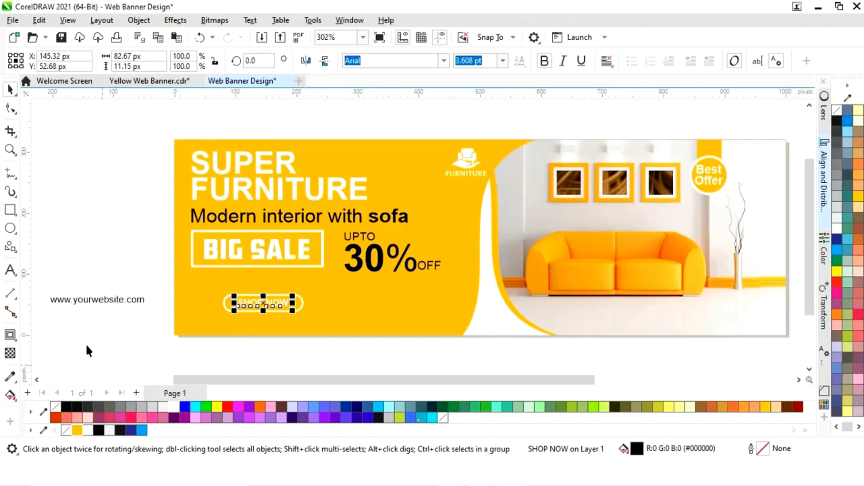
key("Escape")
left_click_drag(81, 299, 293, 308)
left_click(293, 308, "shift")
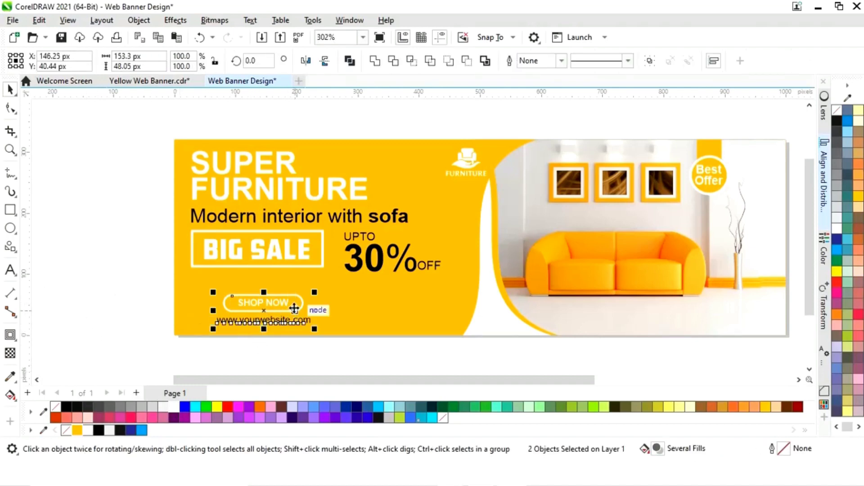
left_click(155, 347)
left_click(253, 321)
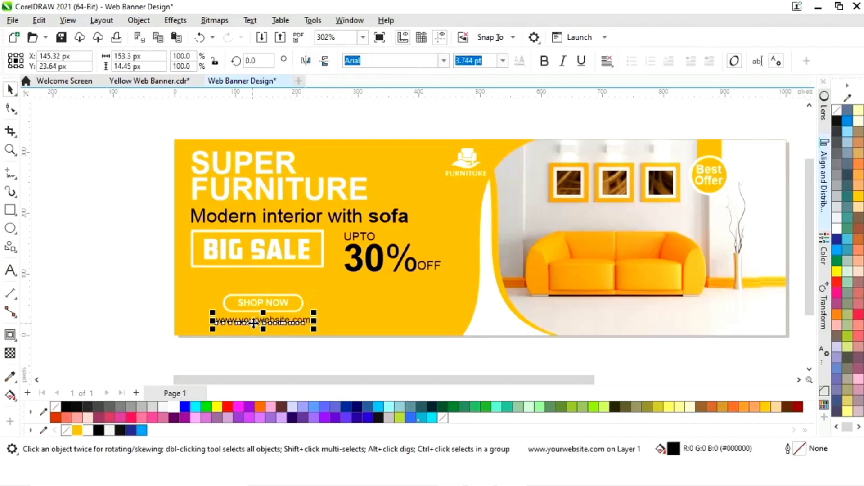
left_click(174, 409)
left_click(110, 337)
scroll(263, 337, "up", 1)
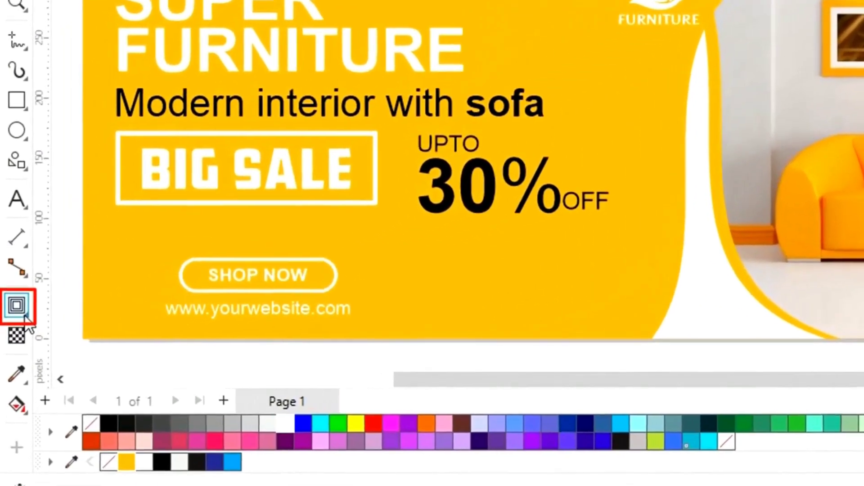
Add drop shadows below the BIG SALE box and the SHOP NOW button.
left_click(26, 317)
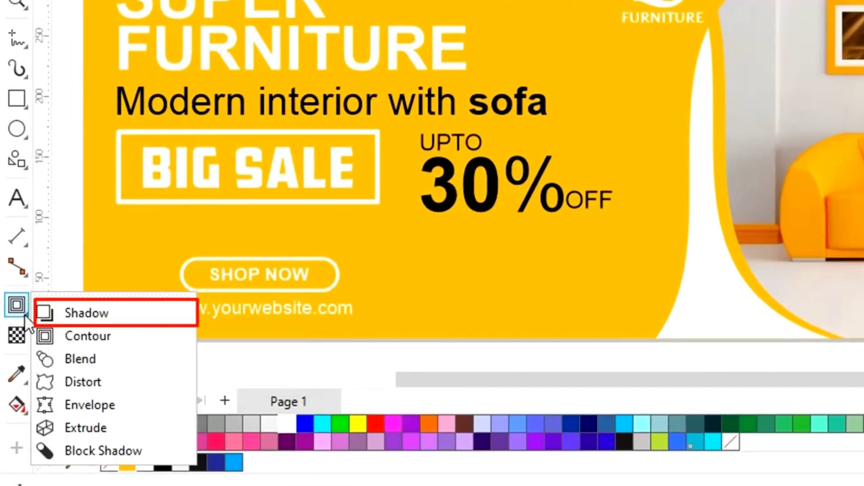
left_click(90, 314)
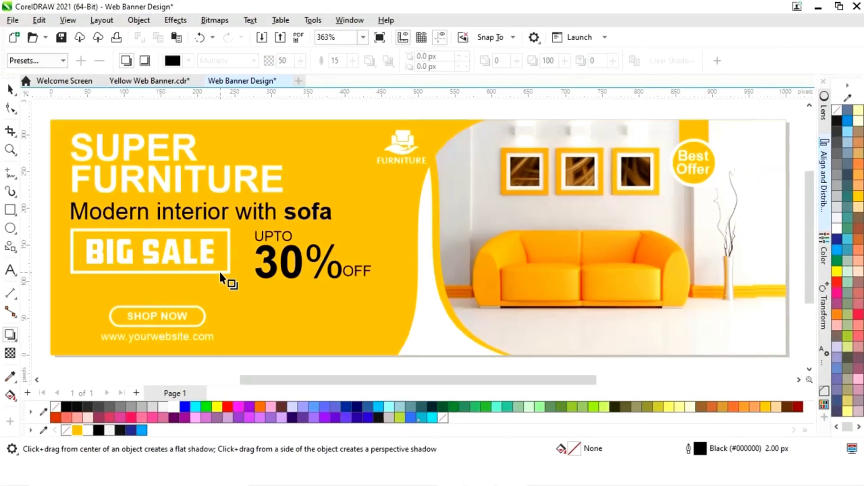
left_click(220, 272)
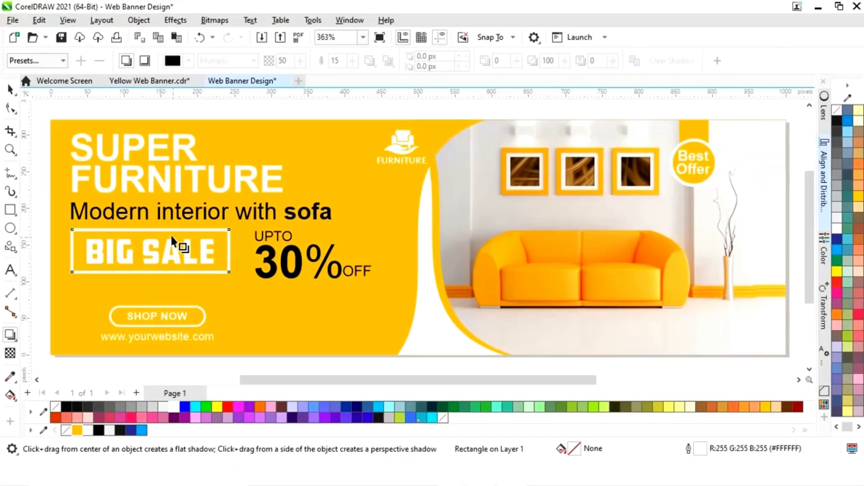
left_click_drag(160, 228, 151, 280)
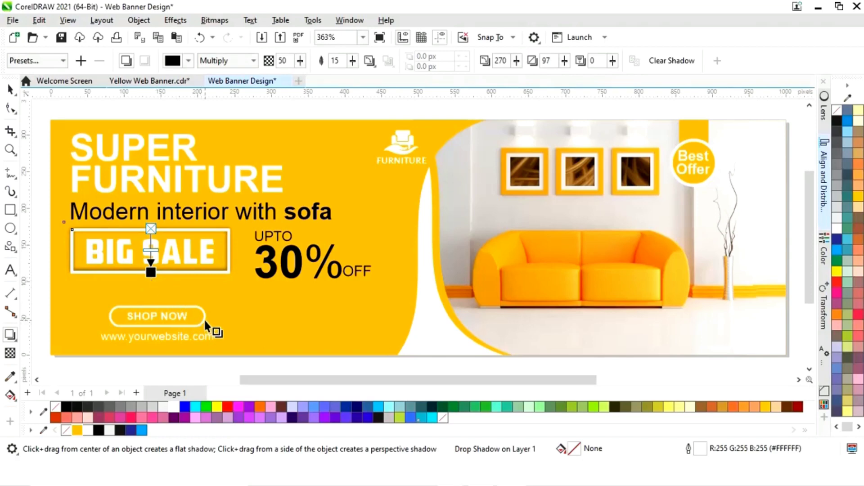
left_click(167, 315)
left_click_drag(157, 306, 158, 330)
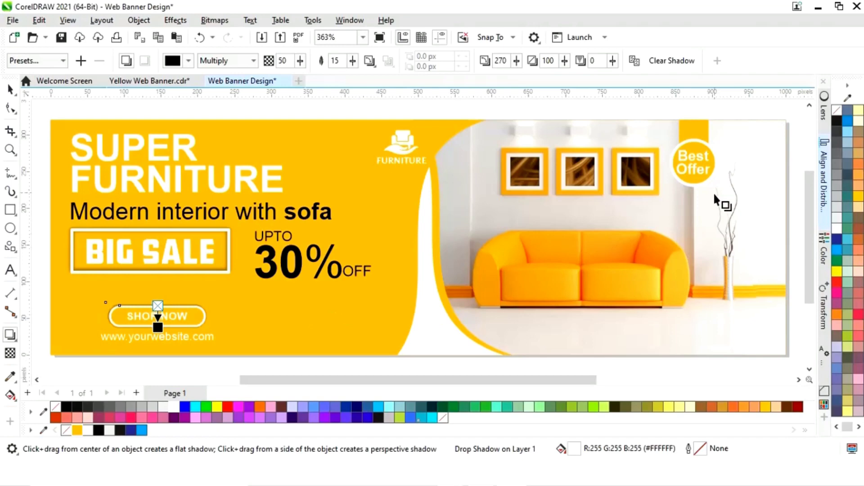
Add drop shadows to the Best Offer badge and the yellow curved shape.
left_click(716, 175)
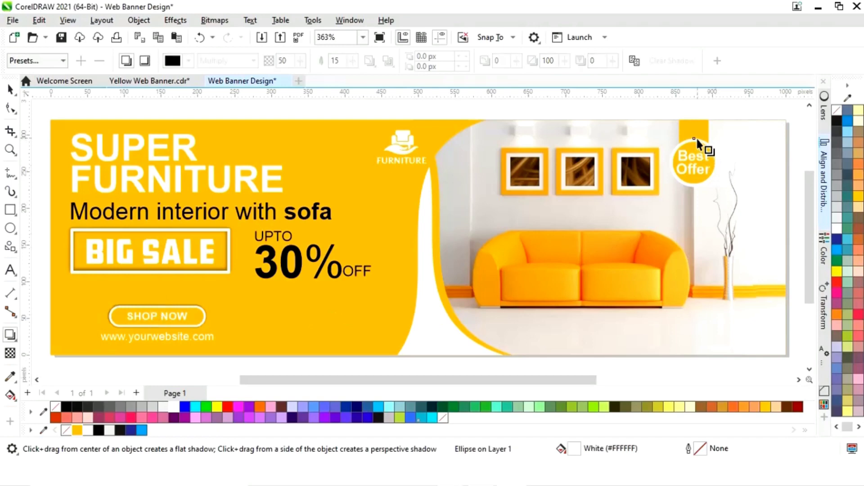
left_click_drag(693, 143, 695, 187)
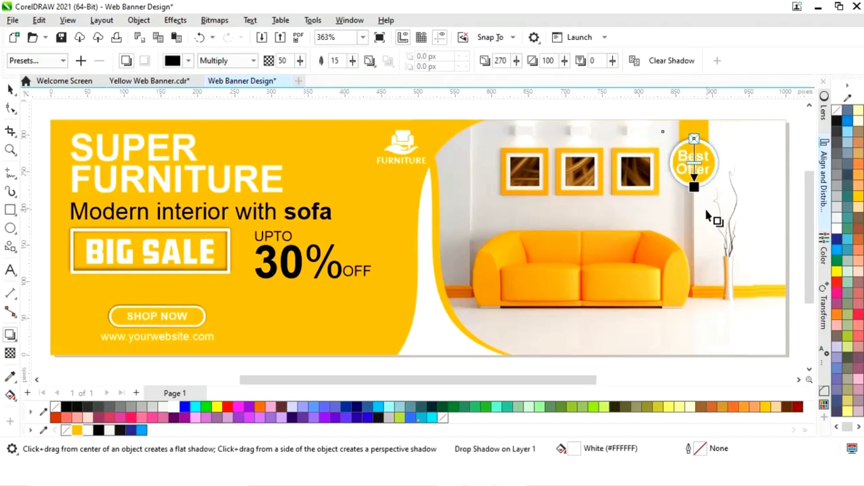
left_click(445, 292)
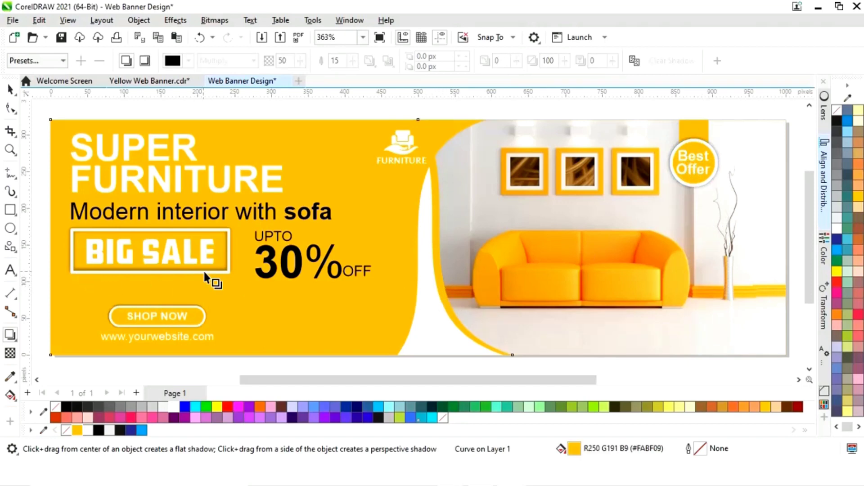
left_click_drag(248, 261, 475, 246)
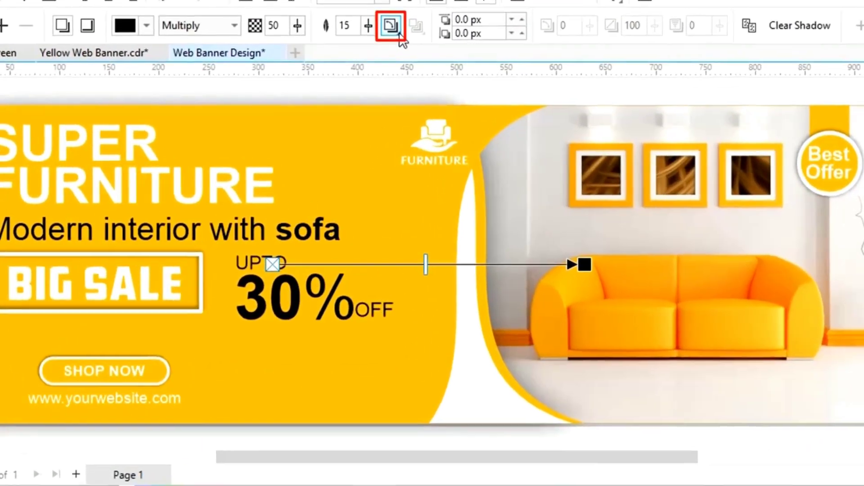
Feather the yellow curve's shadow inward and shift it right, then shadow the white curve likewise.
left_click(369, 60)
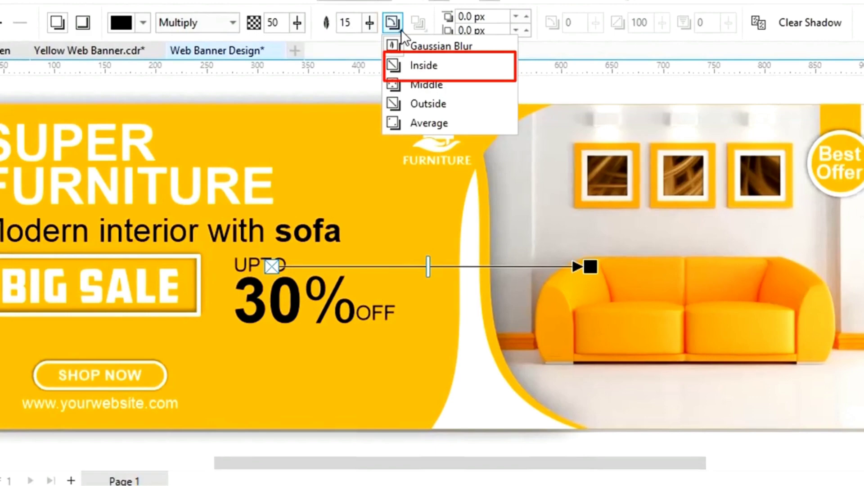
left_click(408, 66)
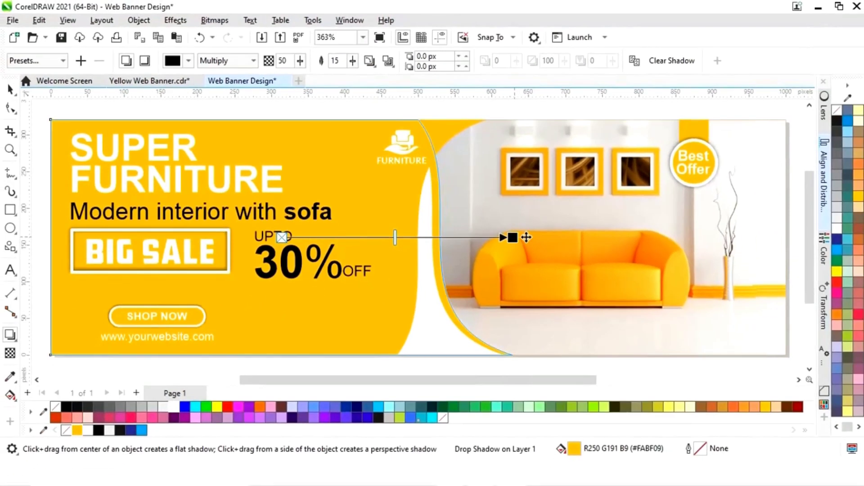
left_click_drag(532, 245, 542, 244)
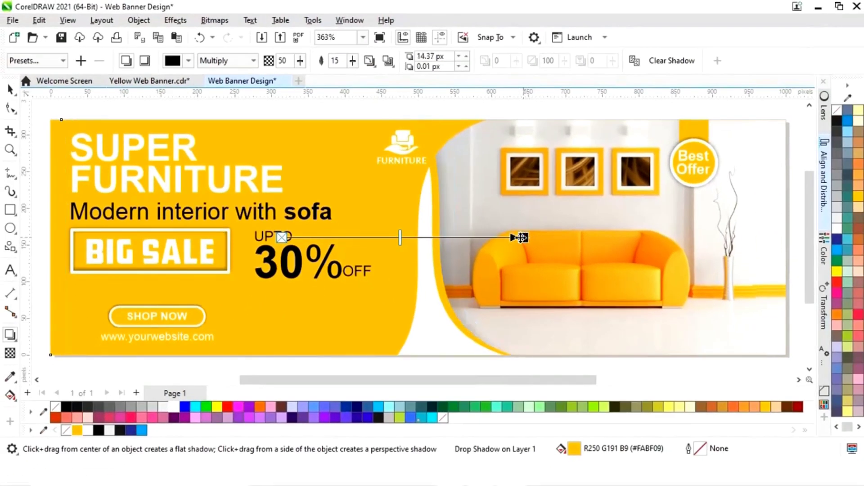
left_click(428, 311)
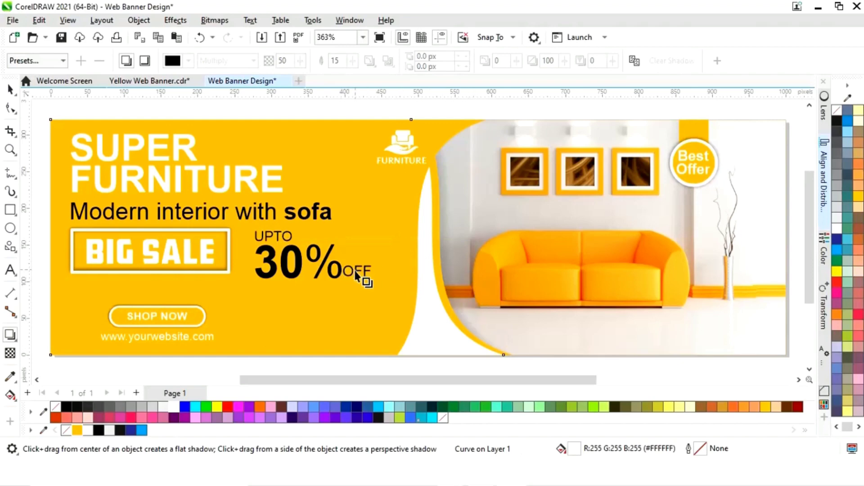
left_click_drag(349, 244, 504, 237)
left_click(371, 62)
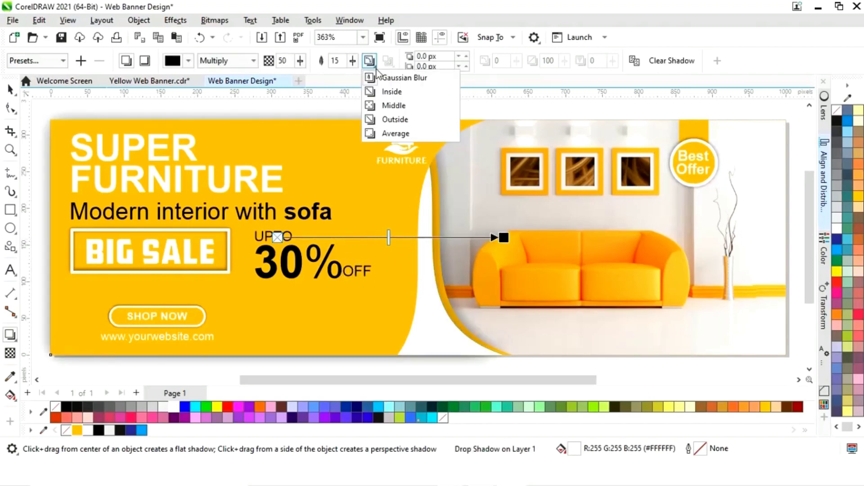
left_click(392, 91)
mouse_move(504, 237)
left_mouse_down()
mouse_move(520, 237)
mouse_move(513, 234)
left_mouse_up()
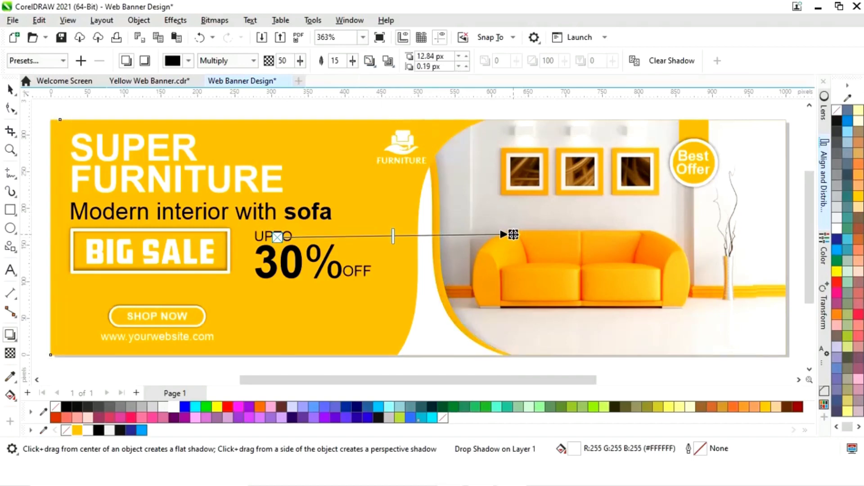
Recast the yellow curve's inward-feathered shadow right onto the photo at about 17.89 px.
left_click(397, 301)
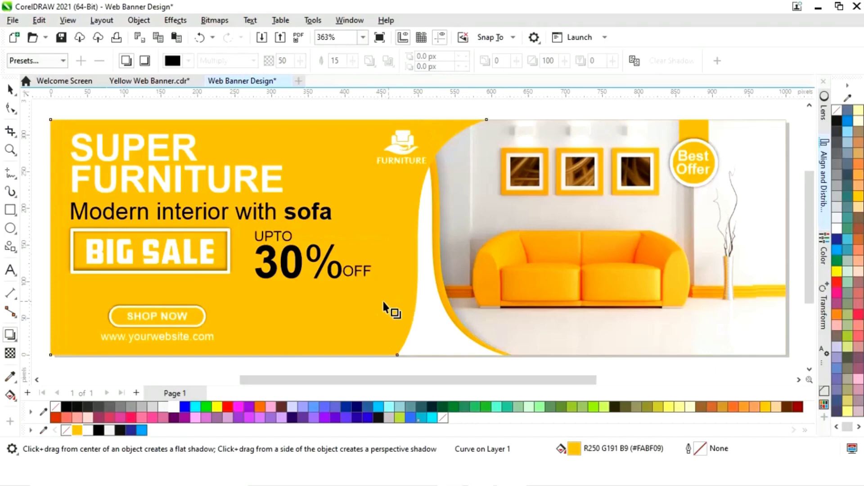
left_click_drag(269, 237, 479, 241)
left_click(369, 60)
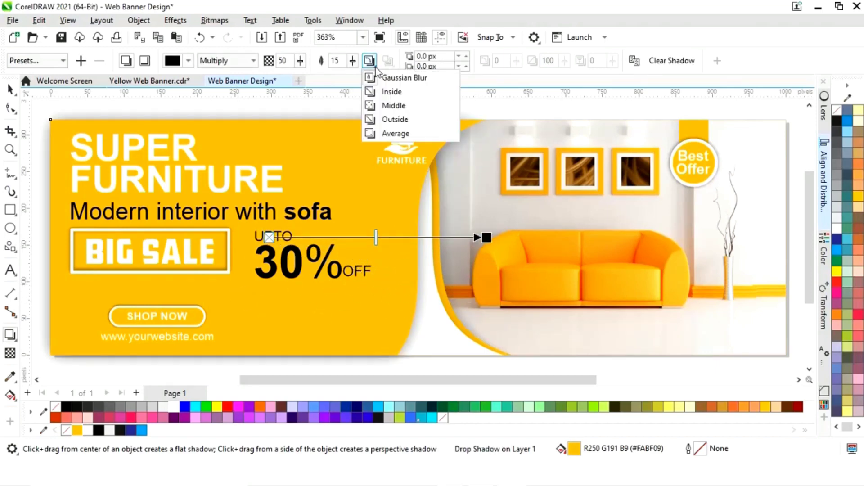
left_click(390, 92)
left_click_drag(486, 238, 501, 239)
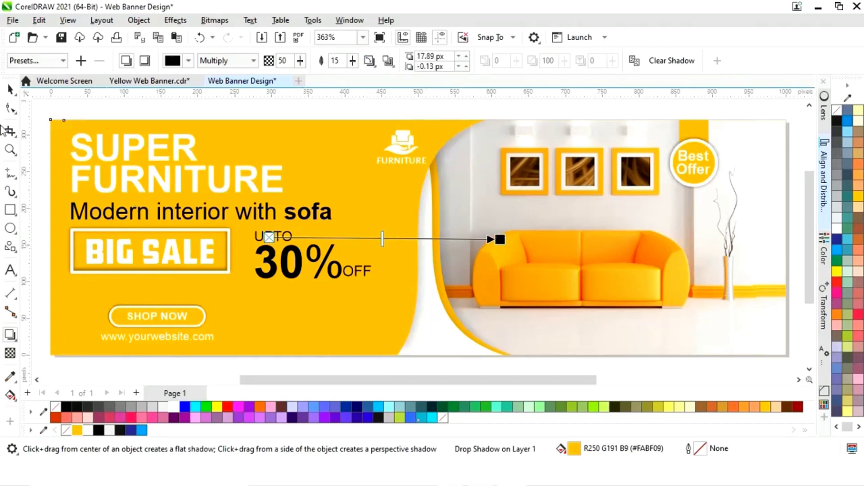
Make the word 'sofa' in the Modern interior headline white.
left_click(9, 90)
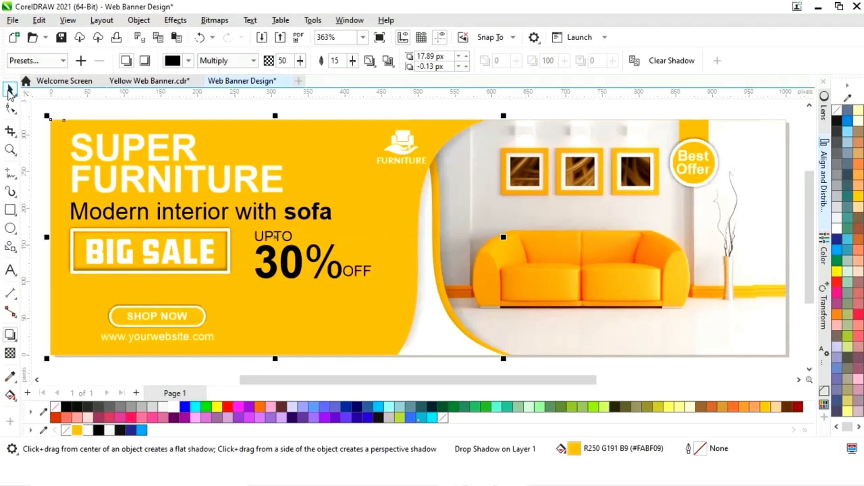
left_click(313, 107)
left_click(301, 216)
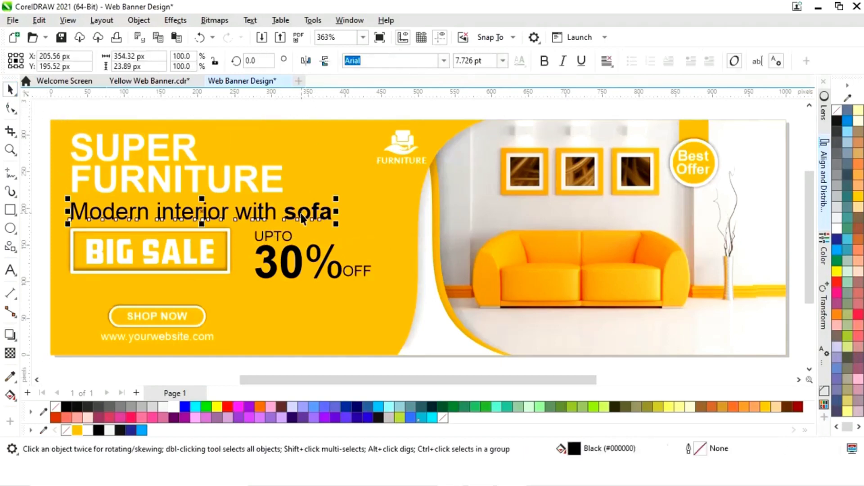
left_click(10, 270)
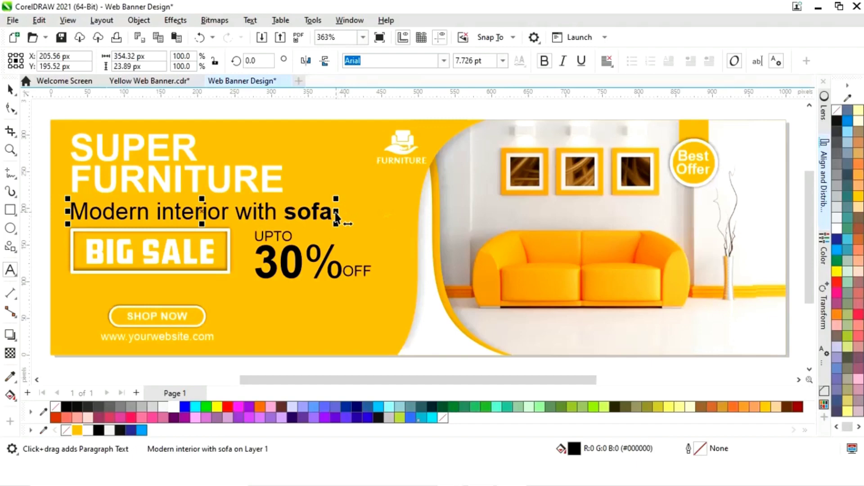
left_click_drag(334, 212, 287, 215)
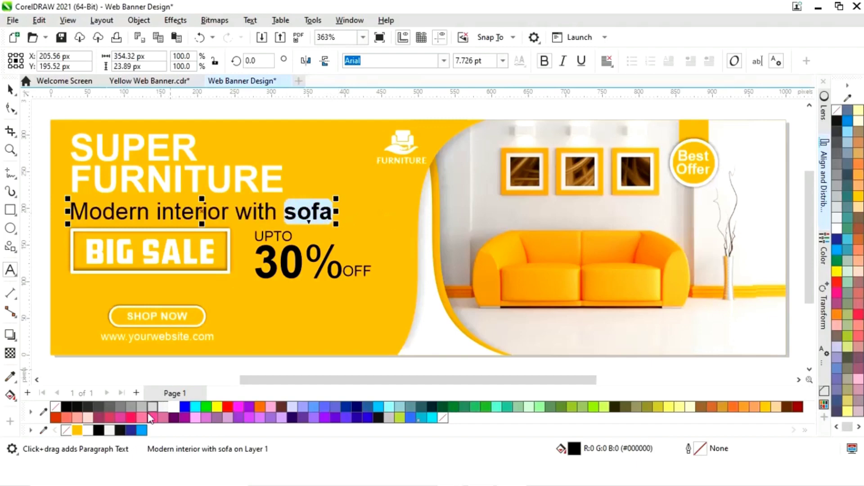
left_click(88, 430)
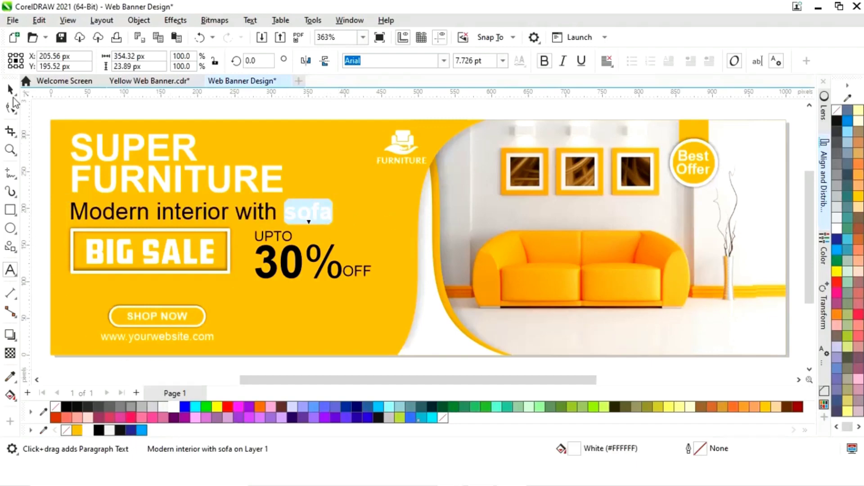
Enlarge the furniture logo and shift it left.
left_click(9, 89)
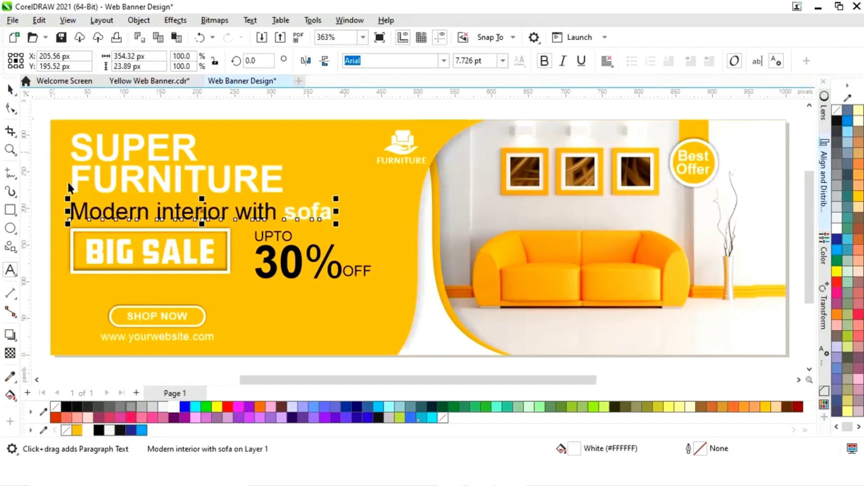
left_click(39, 337)
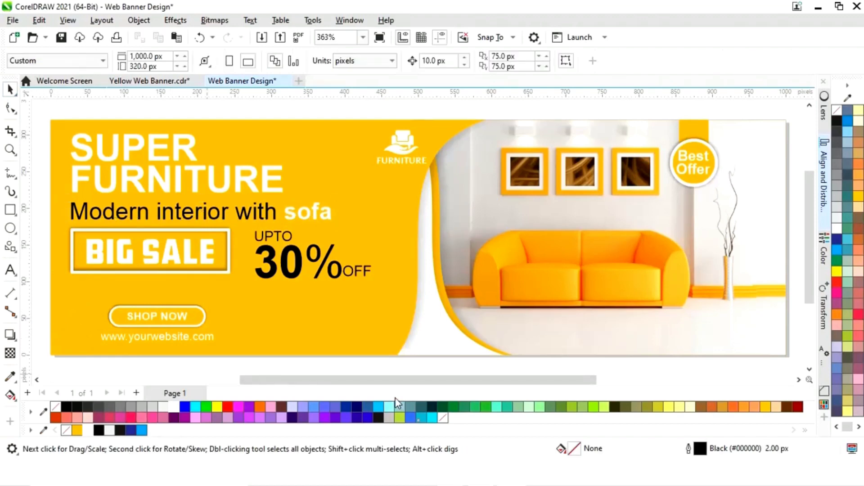
left_click_drag(409, 179, 390, 152)
left_click(449, 105)
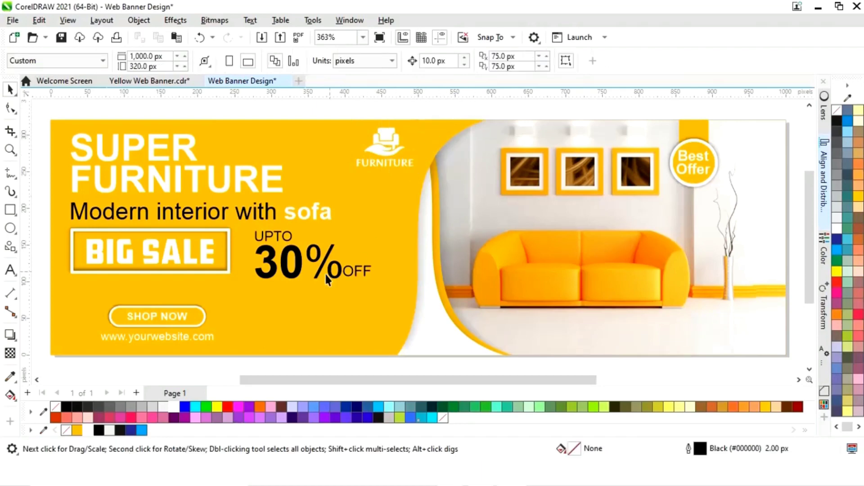
Color the digits 30 of the 30% OFF text white, leaving % black.
left_click(296, 275)
left_click(10, 270)
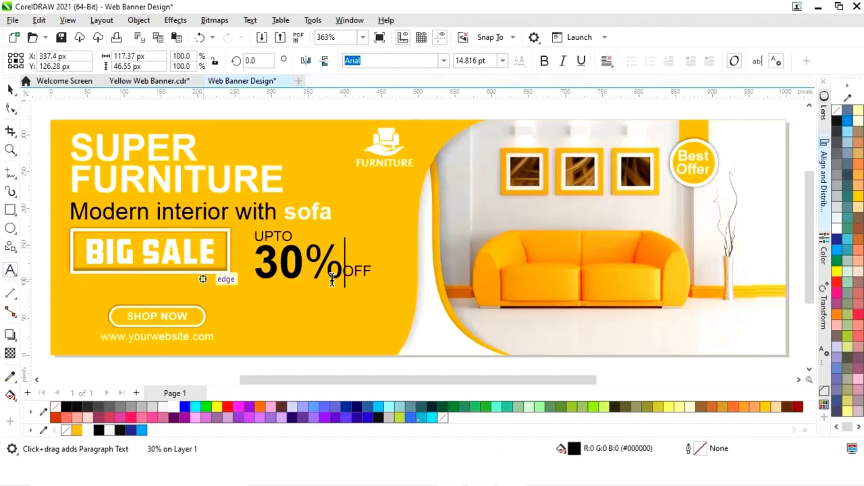
left_click(305, 273)
double_click(286, 273)
left_click(174, 407)
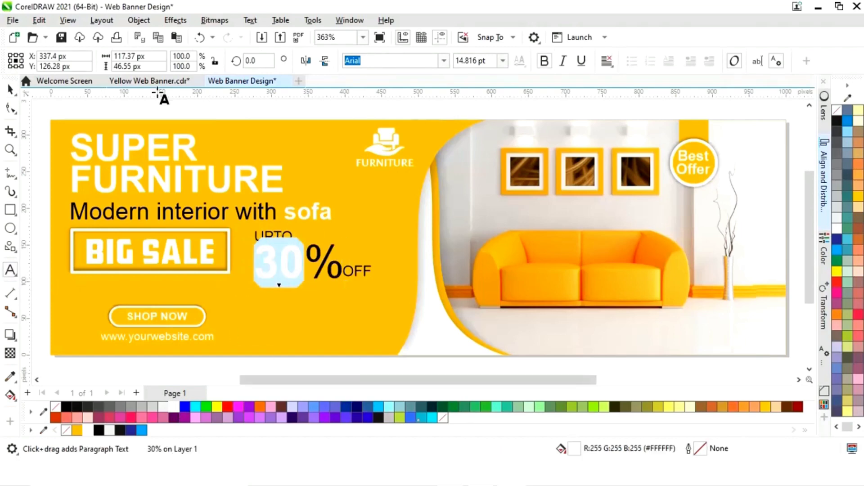
left_click(10, 90)
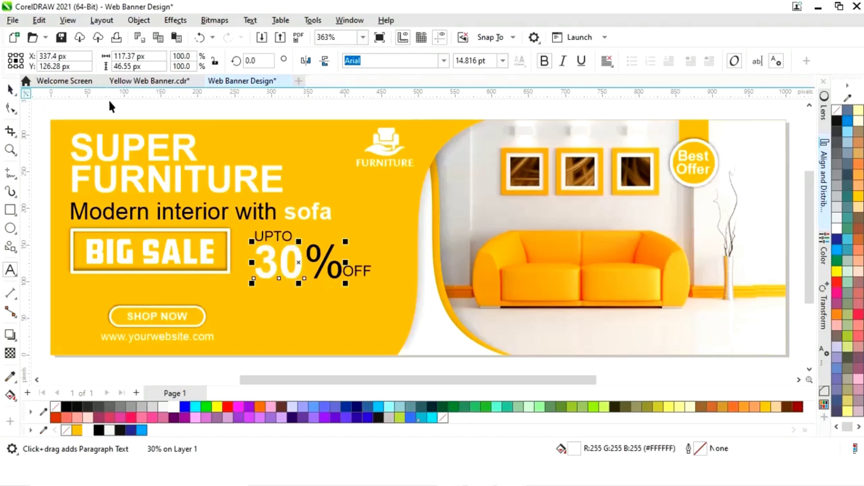
left_click(159, 108)
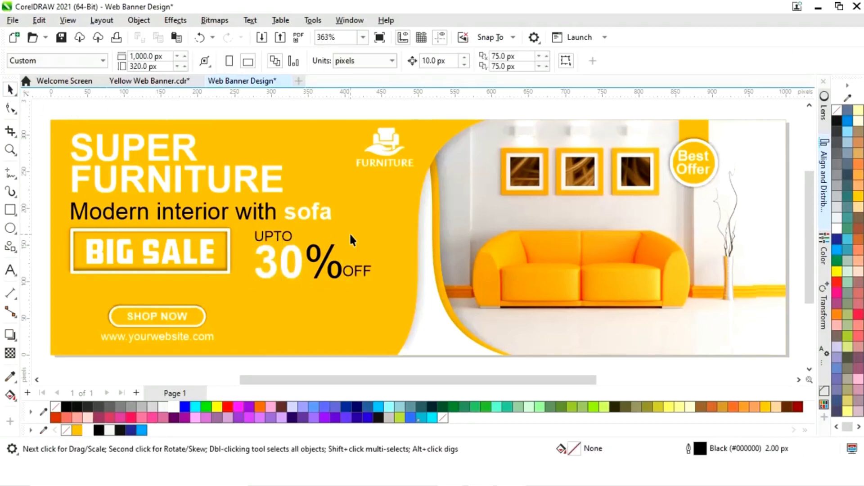